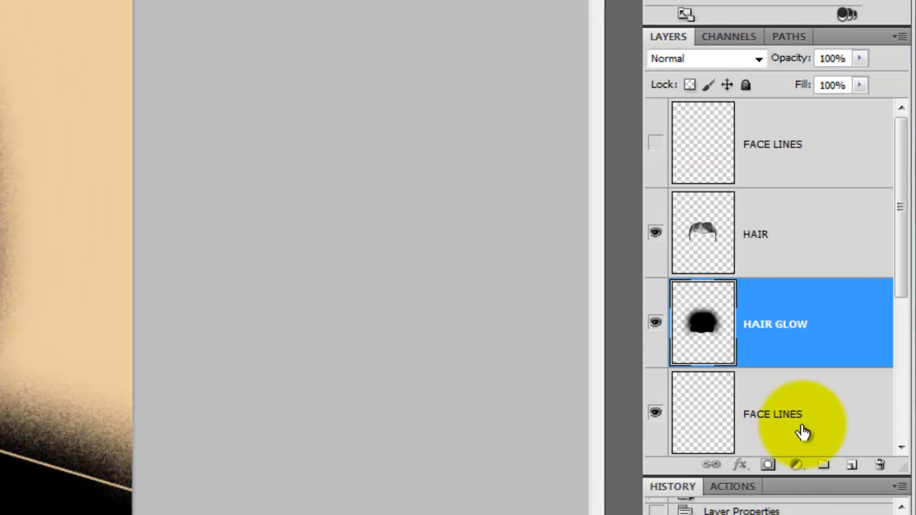
# Step: Move FACE LINES between HAIR and HAIR GLOW, delete the spare copy, and add a layer above HAIR
pyautogui.moveTo(808, 415); pyautogui.dragTo(817, 280)
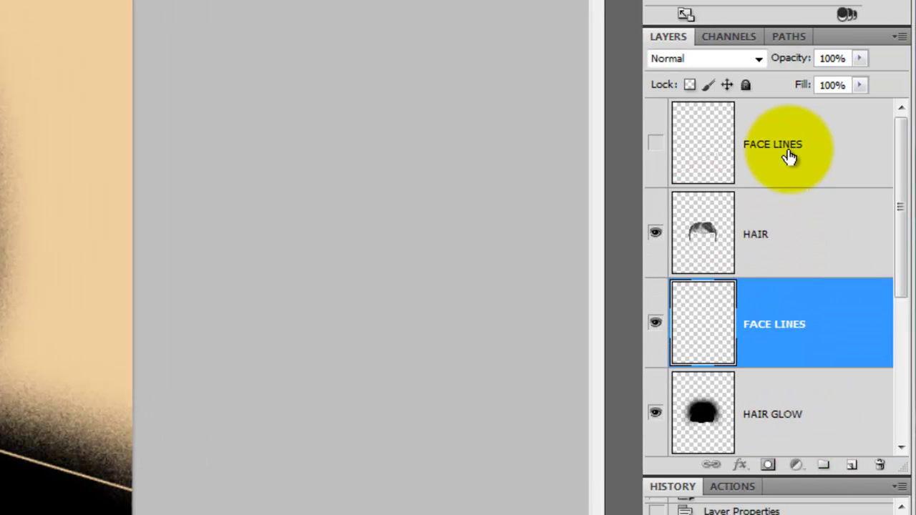
pyautogui.moveTo(789, 159); pyautogui.dragTo(881, 466)
pyautogui.click(828, 237)
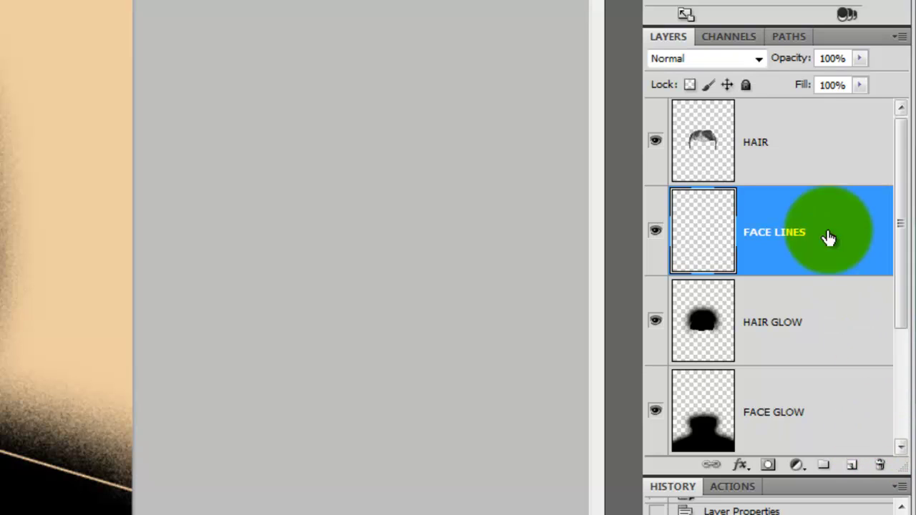
pyautogui.click(802, 151)
pyautogui.click(852, 466)
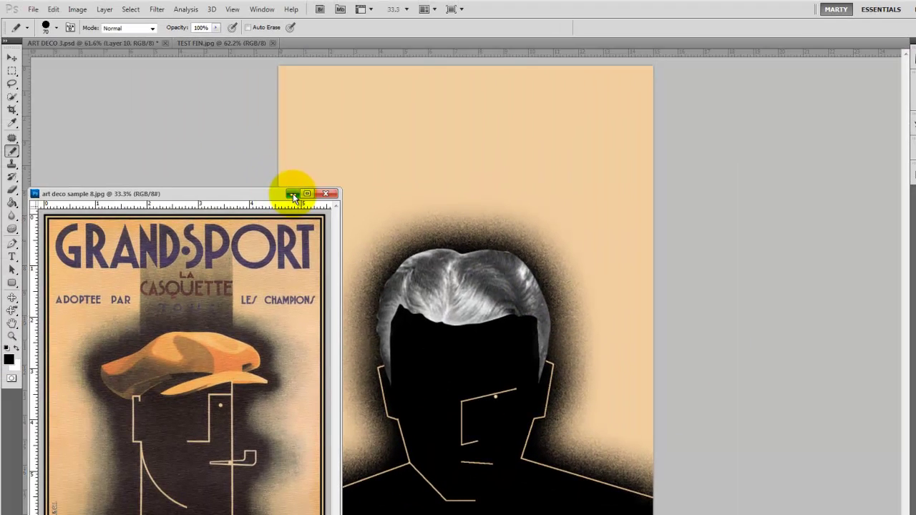
# Step: Stroke the whole canvas with a 10 px black inside border on Layer 10, then deselect
pyautogui.click(293, 193)
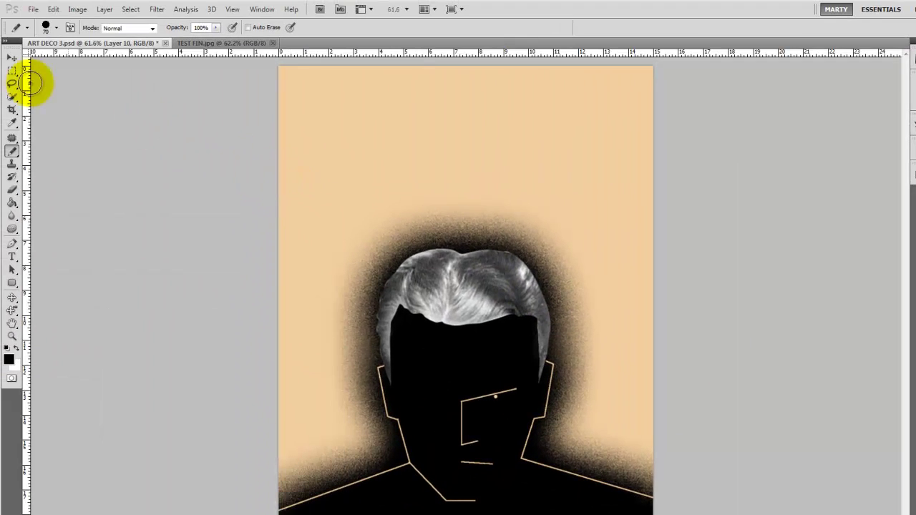
pyautogui.click(11, 71)
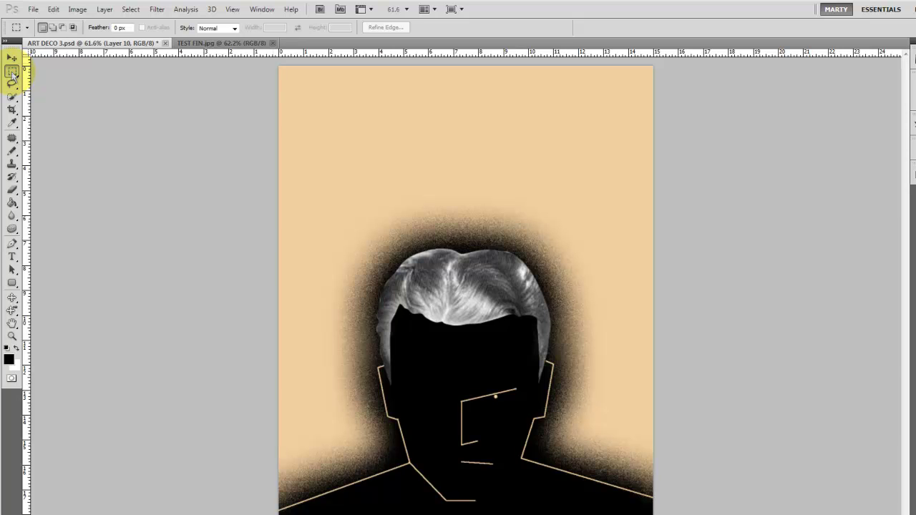
pyautogui.moveTo(277, 62); pyautogui.dragTo(659, 514)
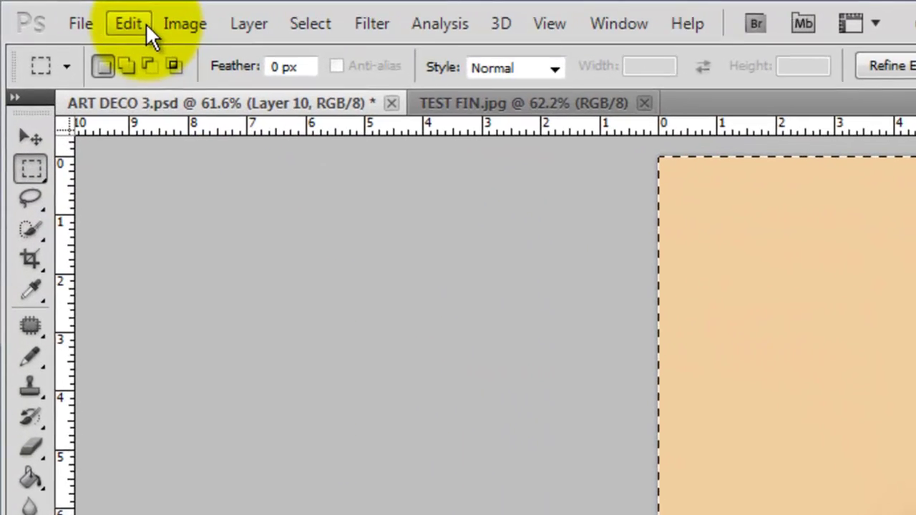
pyautogui.click(55, 10)
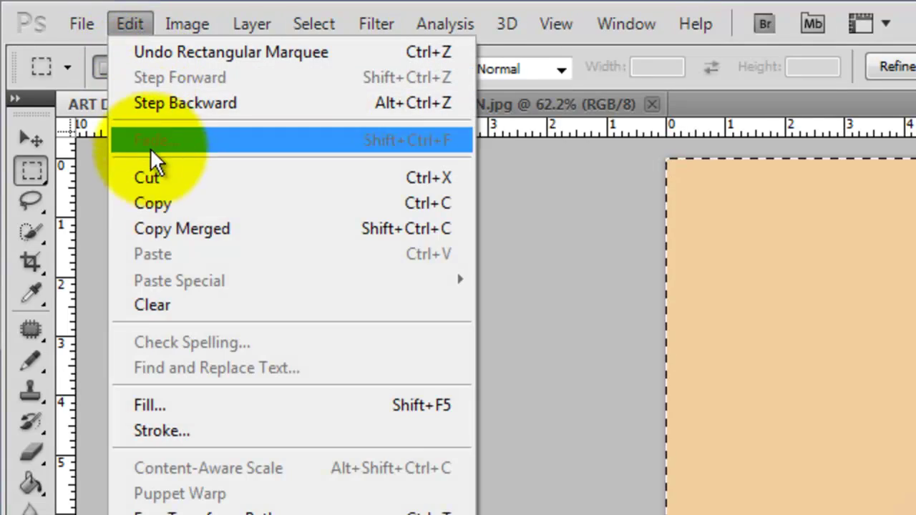
pyautogui.click(197, 430)
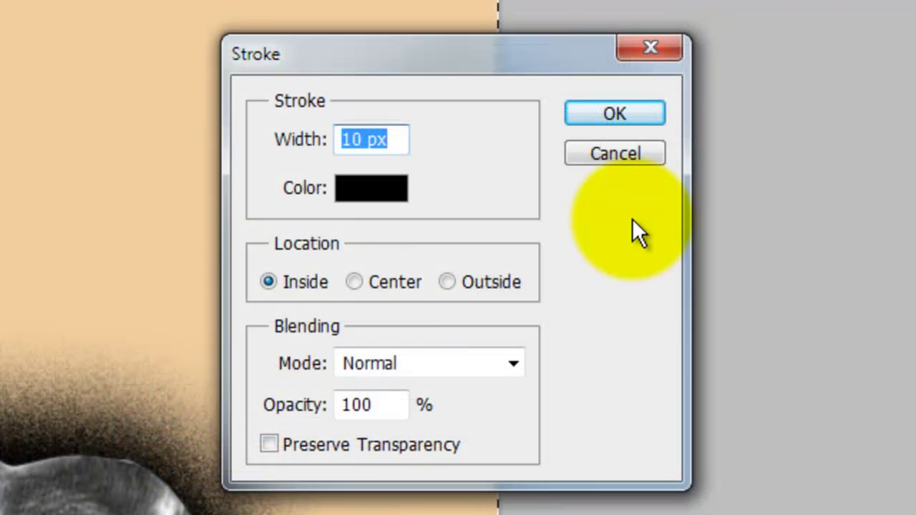
pyautogui.click(616, 116)
pyautogui.hotkey('ctrl', 'd')
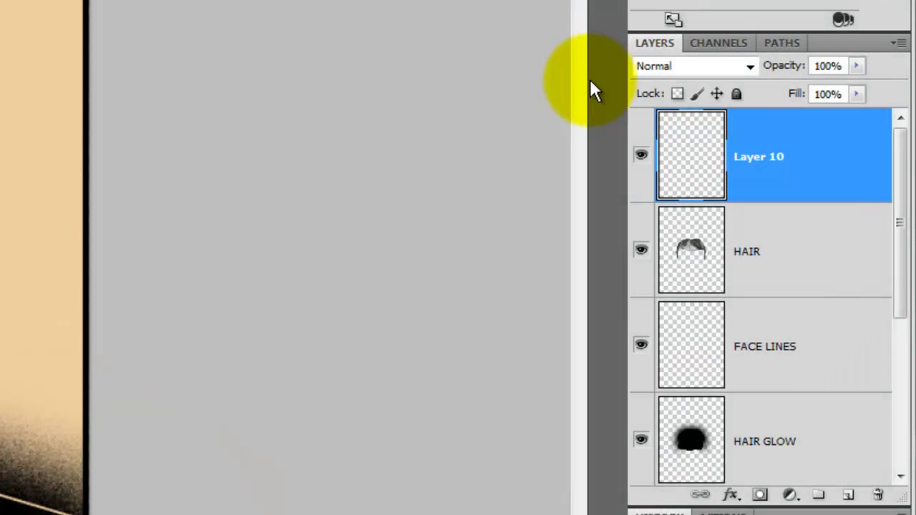
# Step: Duplicate the border, shrink its selection inward, fill it black, and merge the copy into Layer 10
pyautogui.hotkey('ctrl', 'j')
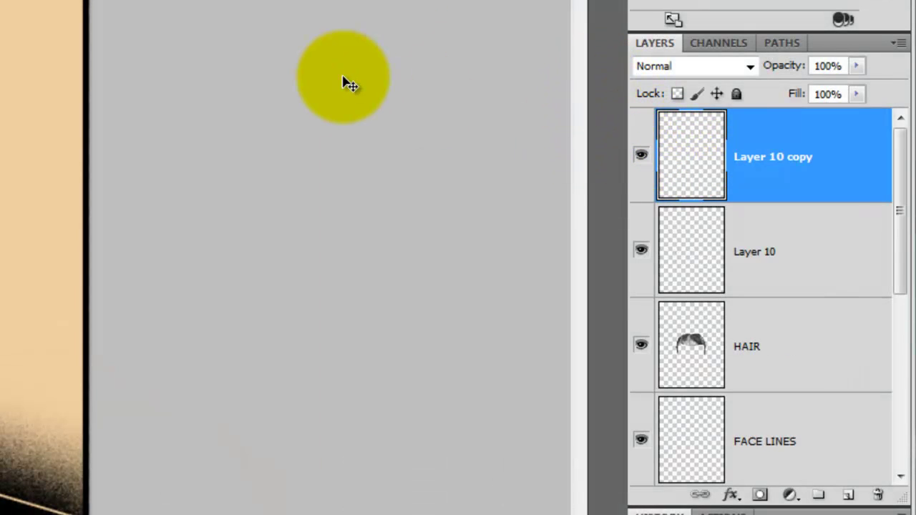
pyautogui.keyDown('ctrl'); pyautogui.click(697, 166); pyautogui.keyUp('ctrl')
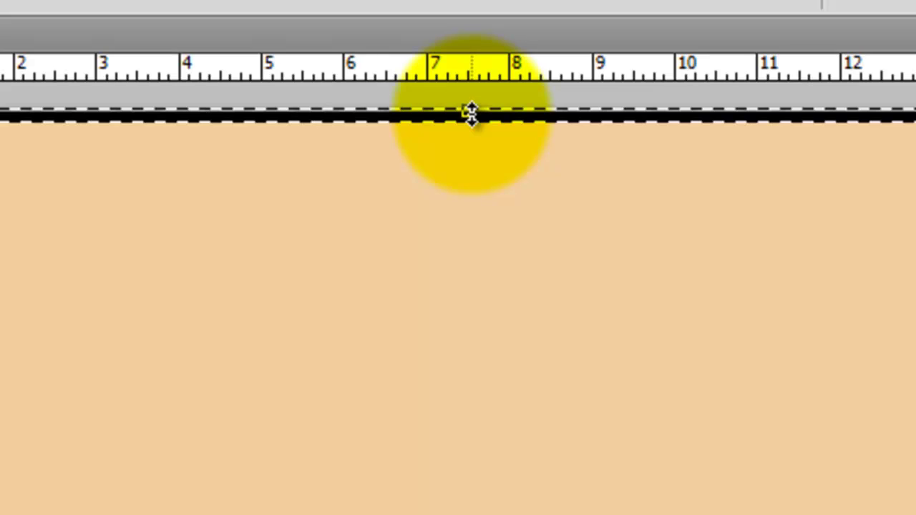
pyautogui.moveTo(471, 113); pyautogui.dragTo(466, 137)
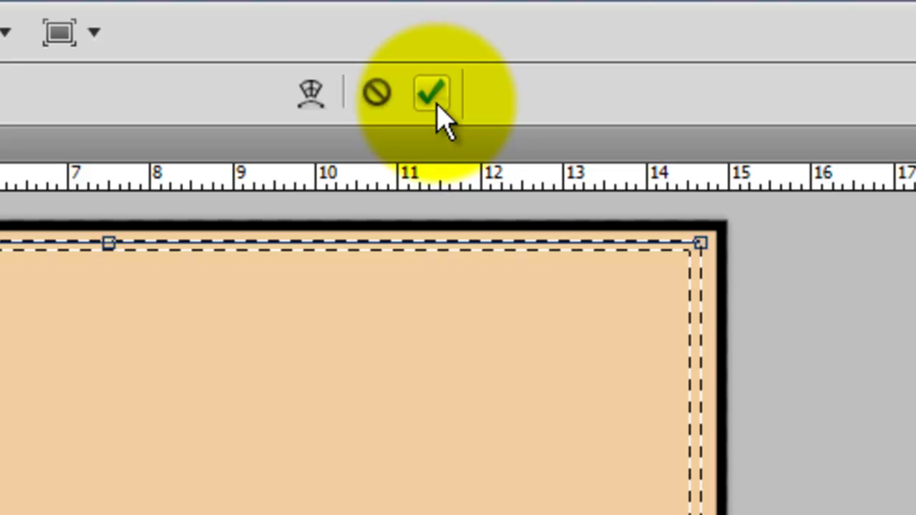
pyautogui.click(432, 93)
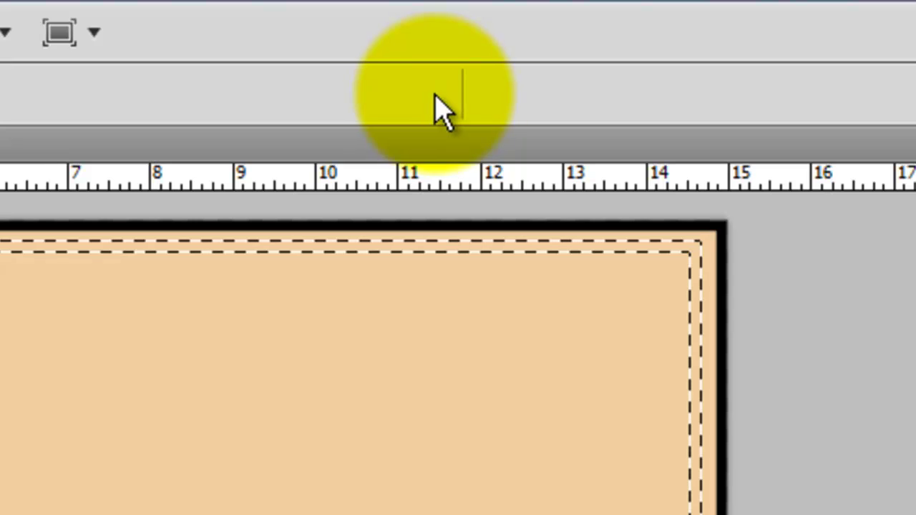
pyautogui.hotkey('alt', 'Delete')
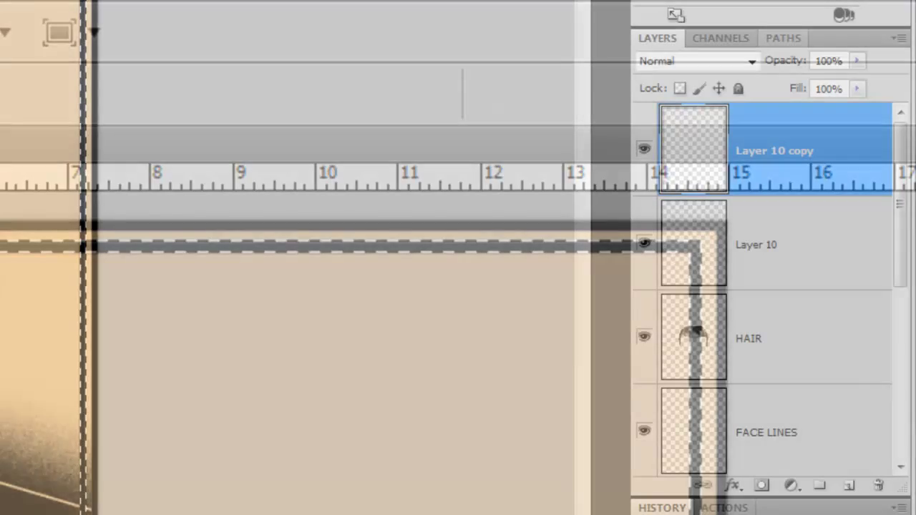
pyautogui.hotkey('ctrl', 'd')
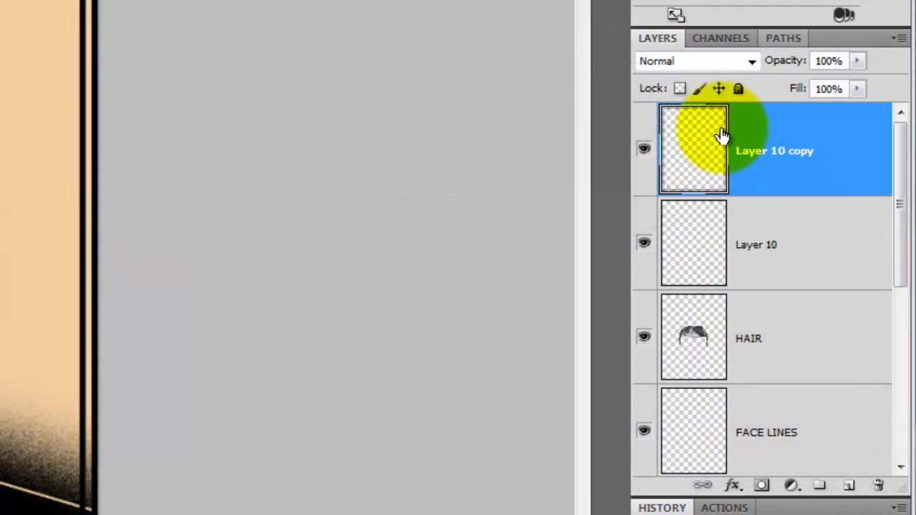
pyautogui.hotkey('ctrl', 'e')
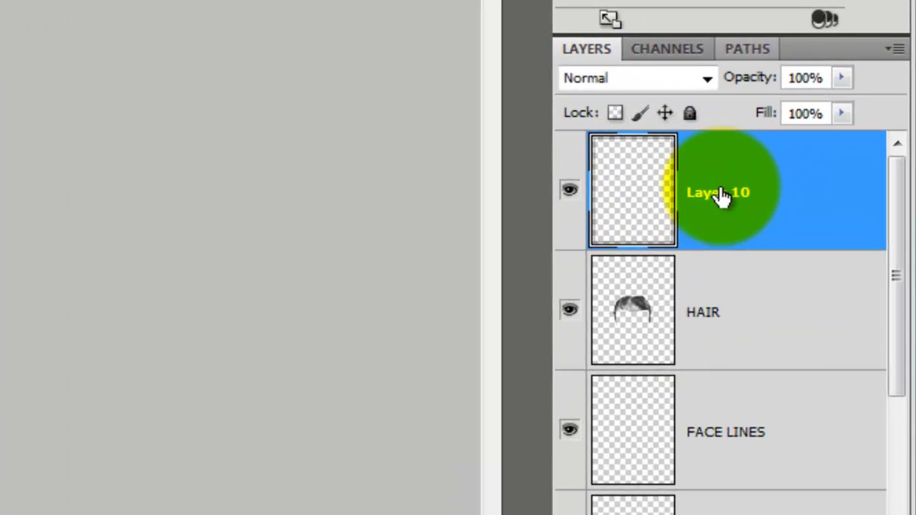
# Step: Rename Layer 10 to BORDER and add a new empty layer above it
pyautogui.doubleClick(719, 193)
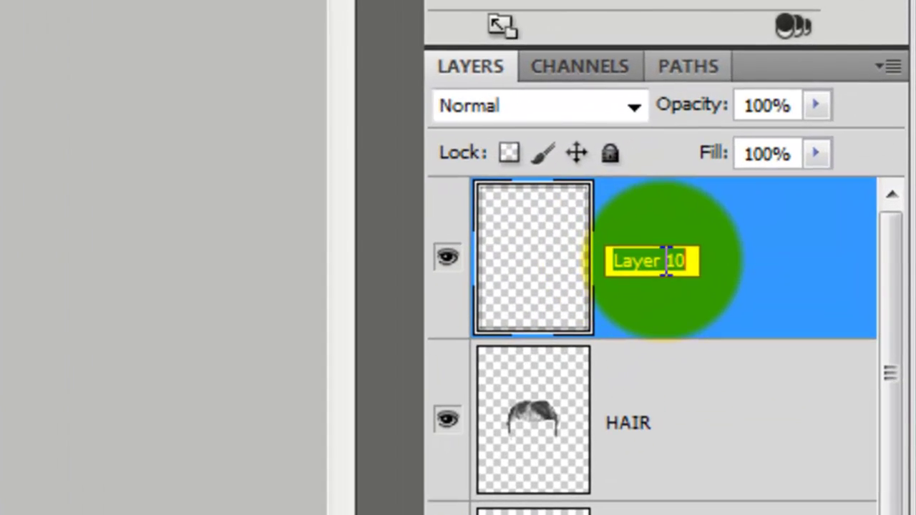
pyautogui.write('BORDER')
pyautogui.press('Return')
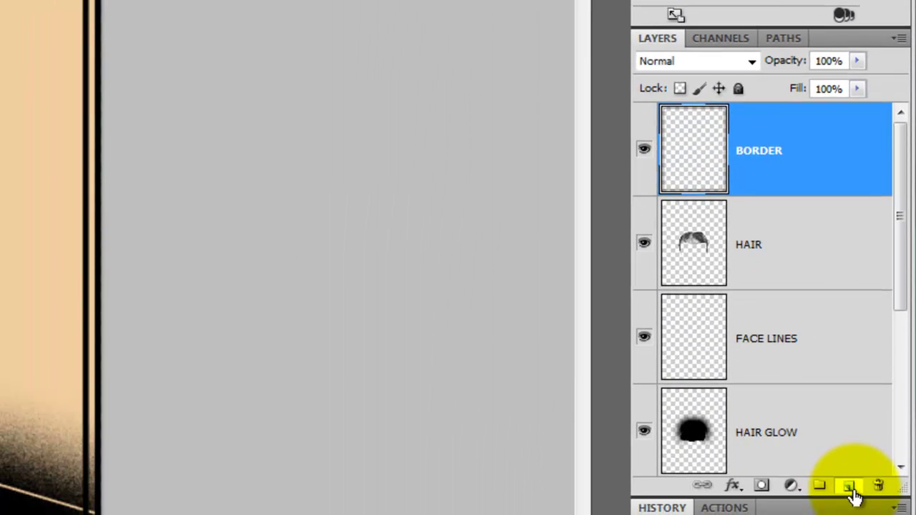
pyautogui.click(849, 488)
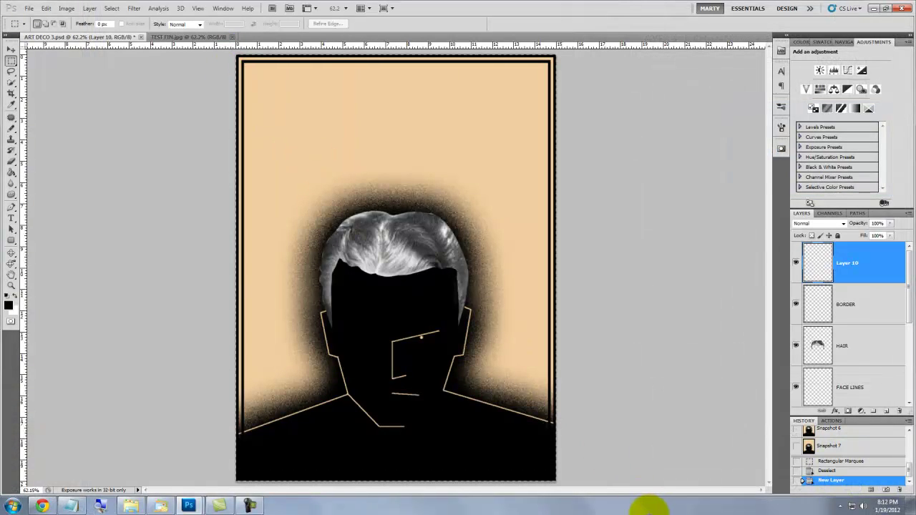
# Step: Save the area inside the frame as channel INSIDE FRAME and move BASE just below BORDER
pyautogui.hotkey('ctrl', 't')
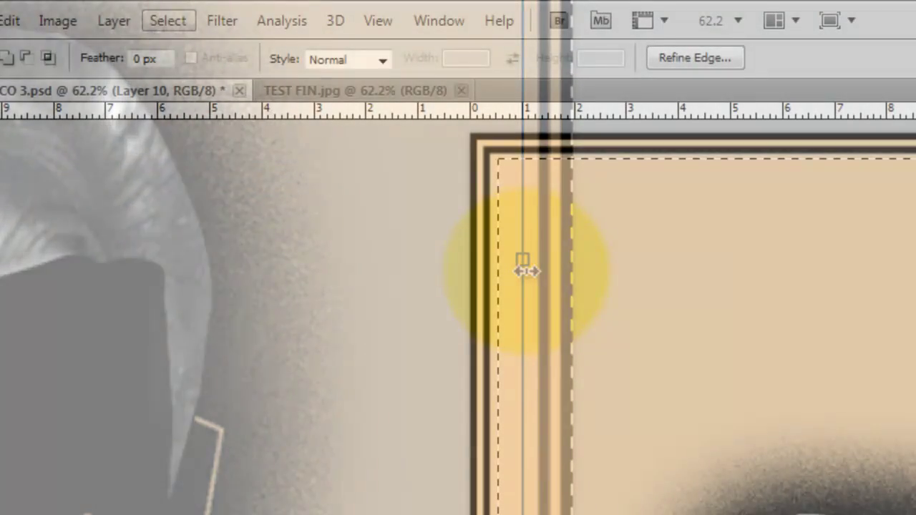
pyautogui.click(159, 23)
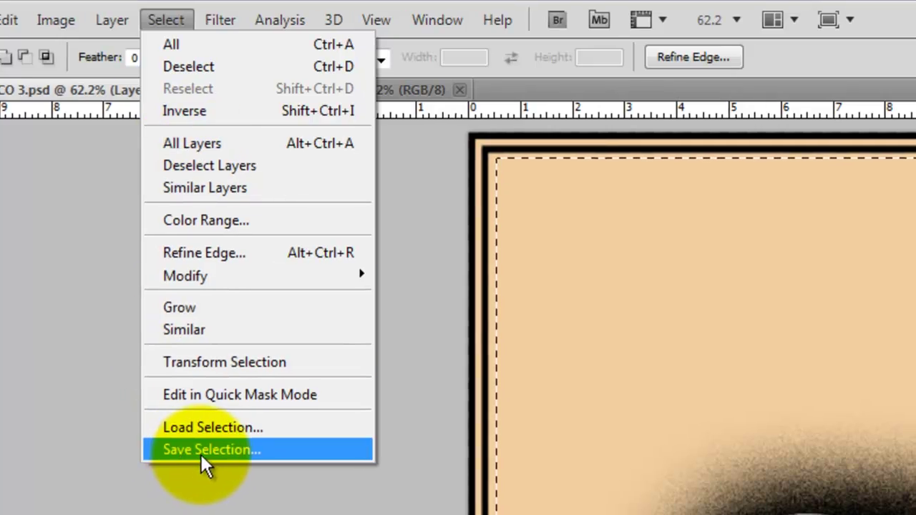
pyautogui.click(202, 453)
pyautogui.write('INSIDE FRAM')
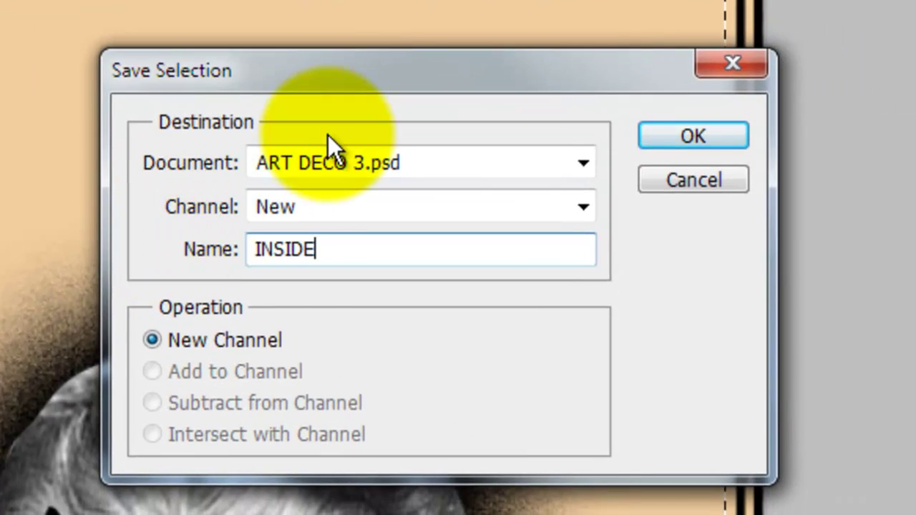
pyautogui.write('E')
pyautogui.press('Return')
pyautogui.moveTo(894, 275); pyautogui.dragTo(756, 317)
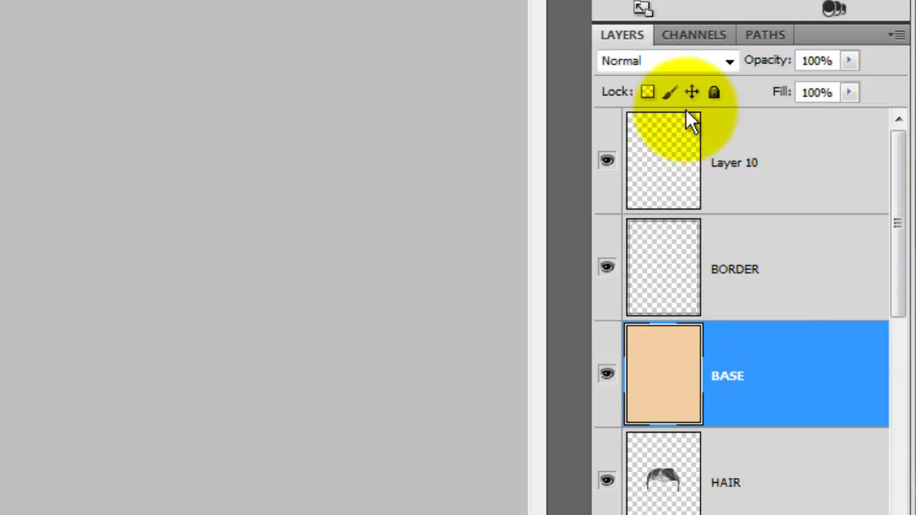
# Step: Add a layer mask to BASE from the INSIDE FRAME selection and invert it
pyautogui.click(684, 39)
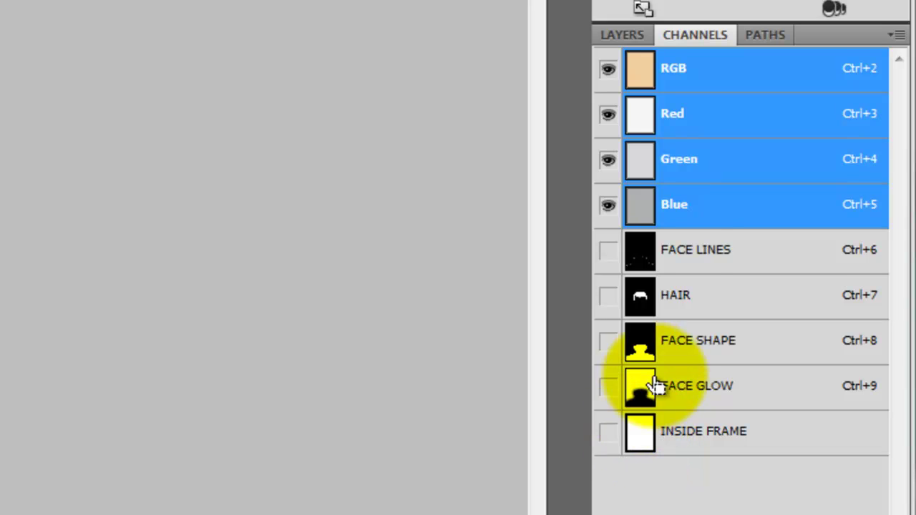
pyautogui.click(630, 37)
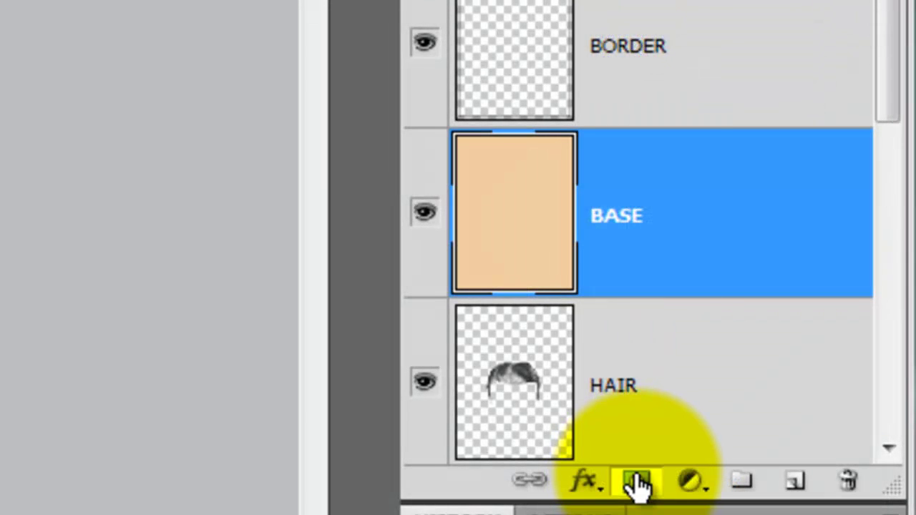
pyautogui.click(638, 481)
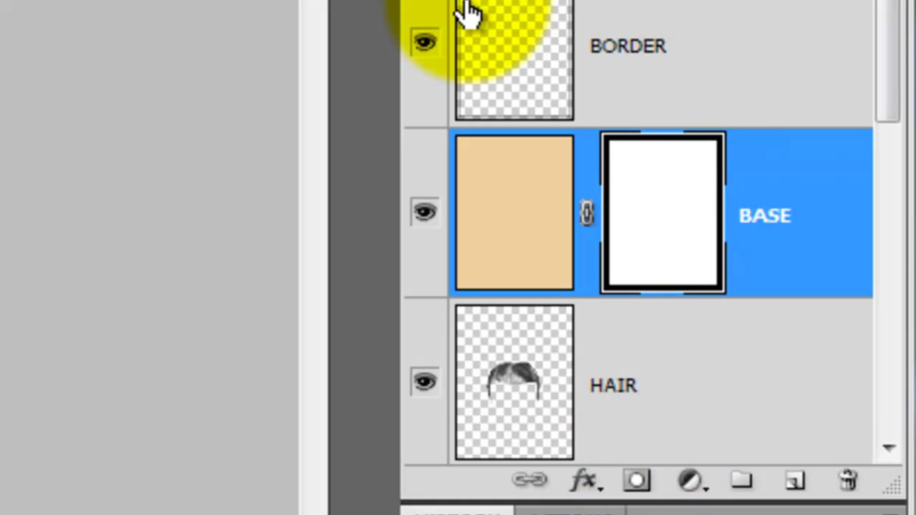
pyautogui.hotkey('ctrl', 'i')
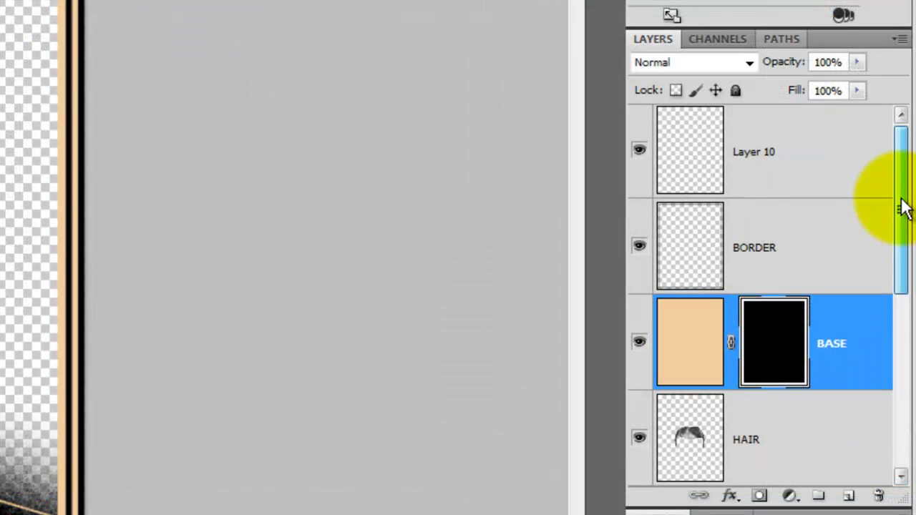
# Step: Add a new Layer 11 above Layer 9 and fill it with the beige foreground colour
pyautogui.moveTo(910, 286); pyautogui.dragTo(911, 296)
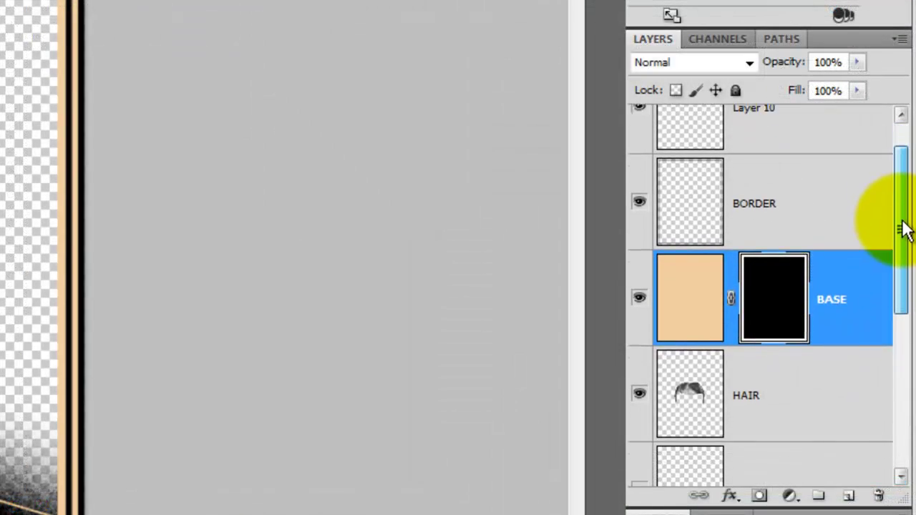
pyautogui.moveTo(903, 229); pyautogui.dragTo(849, 501)
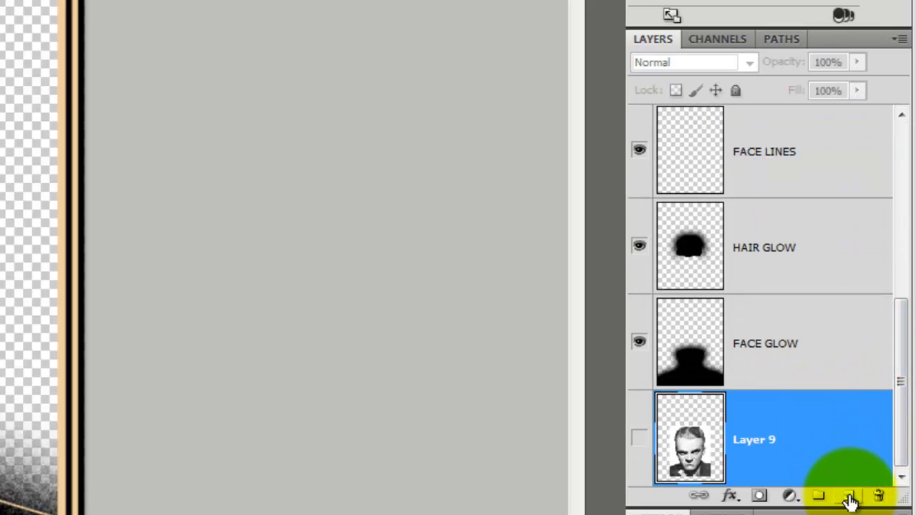
pyautogui.click(850, 502)
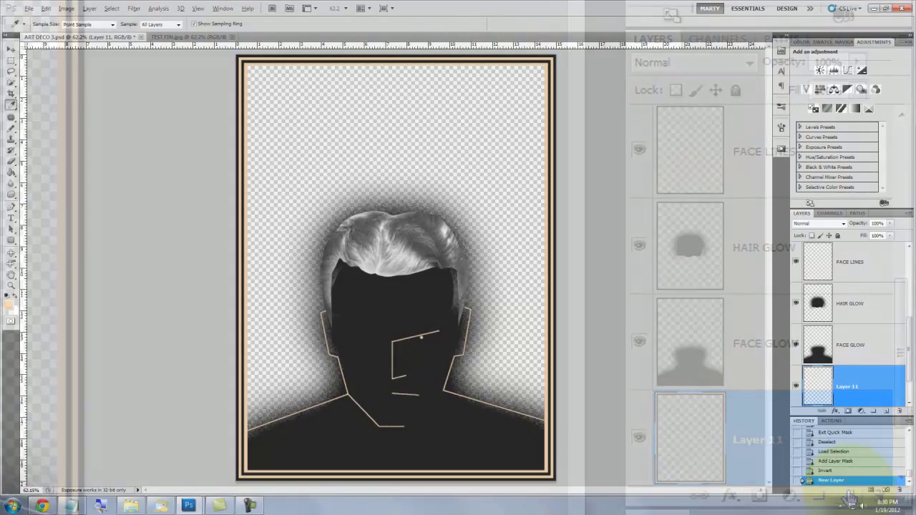
pyautogui.hotkey('alt', 'Delete')
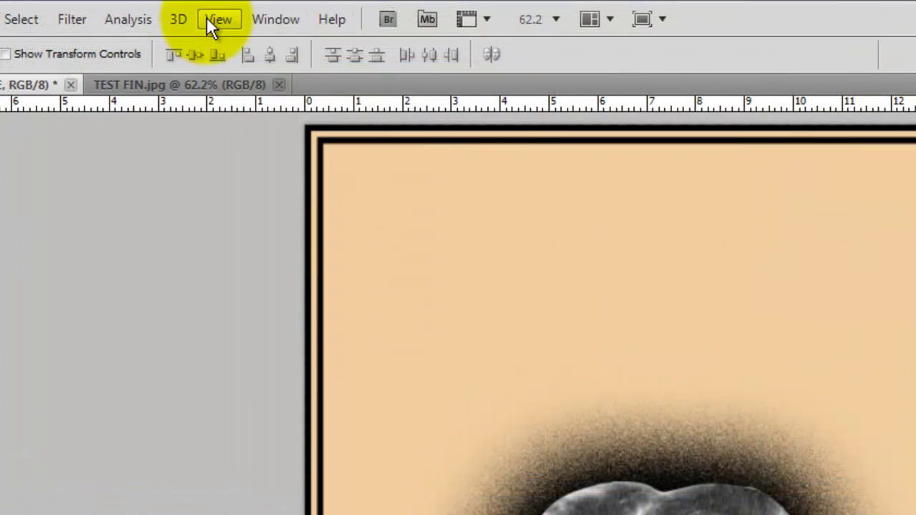
# Step: Enable Snap and place a horizontal guide snapped to the layer's centre point
pyautogui.click(217, 20)
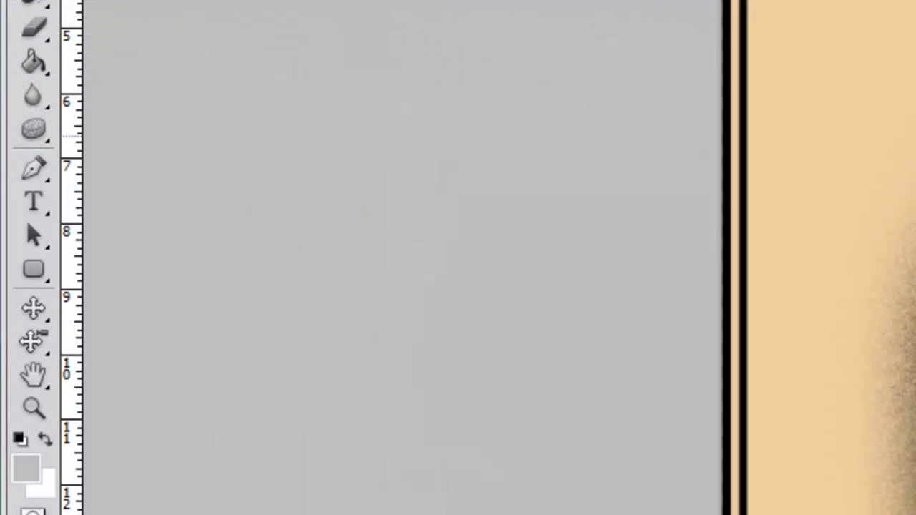
pyautogui.hotkey('ctrl', 't')
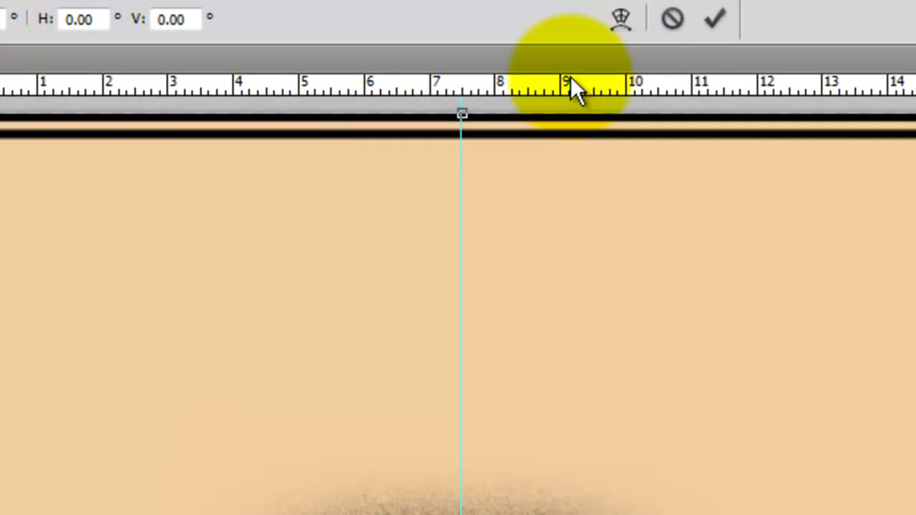
pyautogui.moveTo(572, 81); pyautogui.dragTo(570, 214)
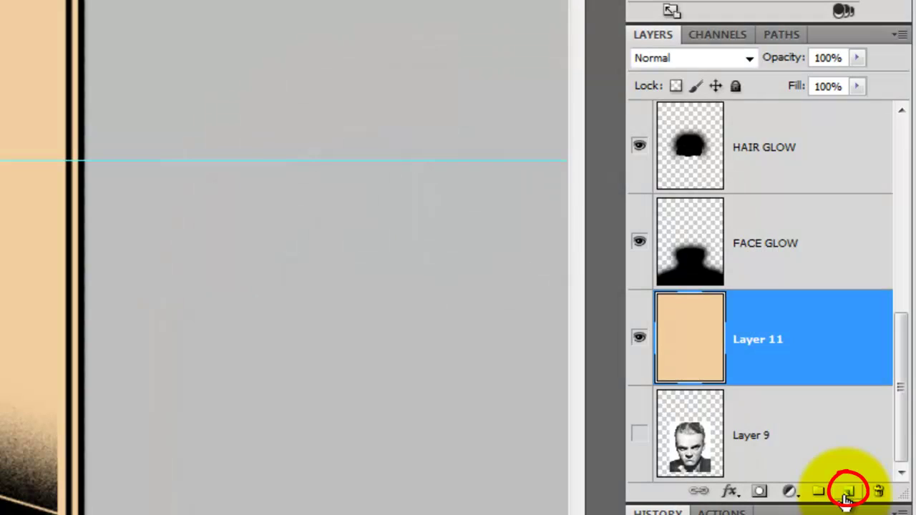
# Step: Add Layer 12 and draw a closed V path from the bottom centre to both top corners
pyautogui.click(847, 492)
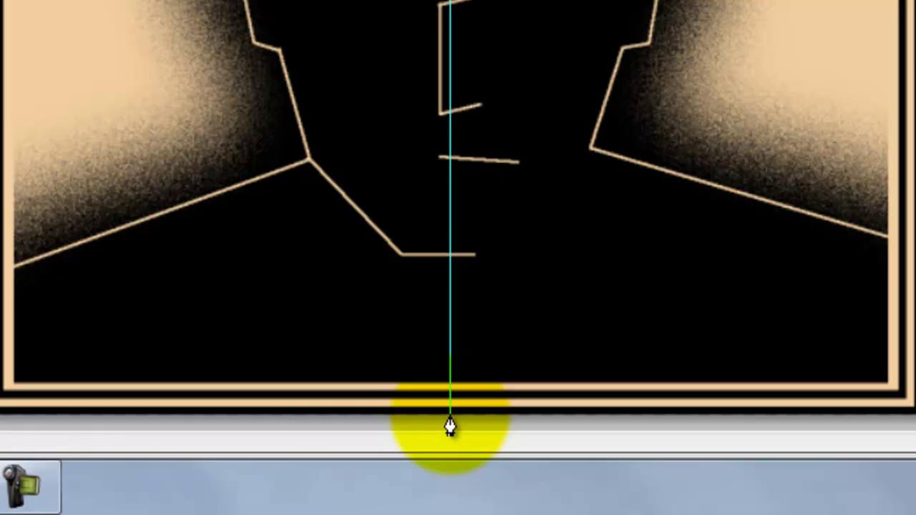
pyautogui.click(449, 422)
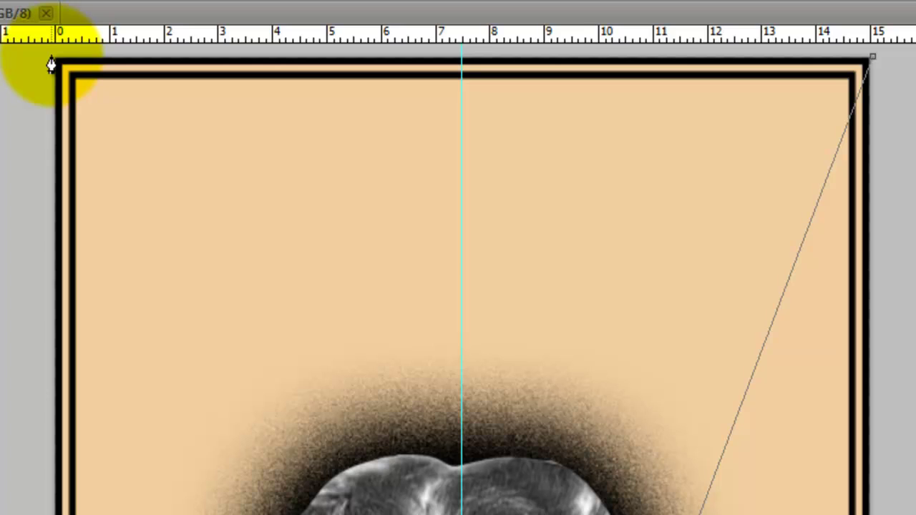
pyautogui.click(52, 56)
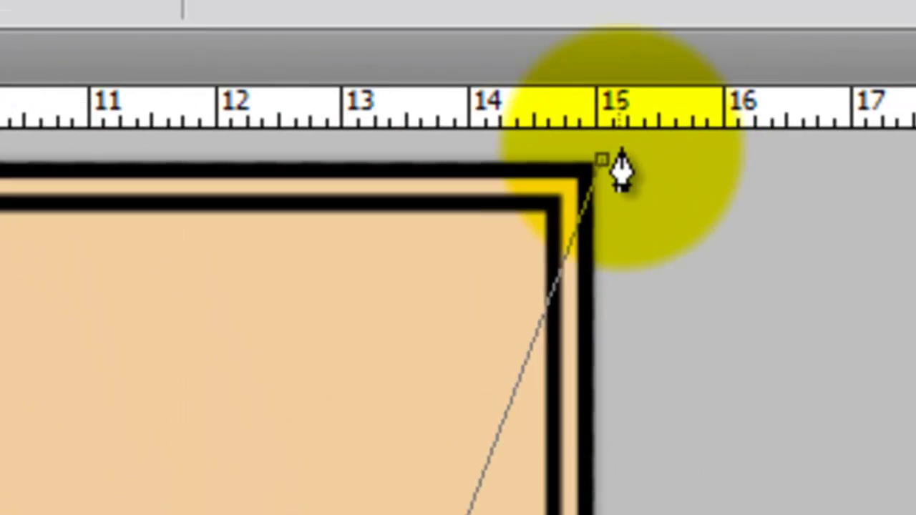
pyautogui.click(602, 159)
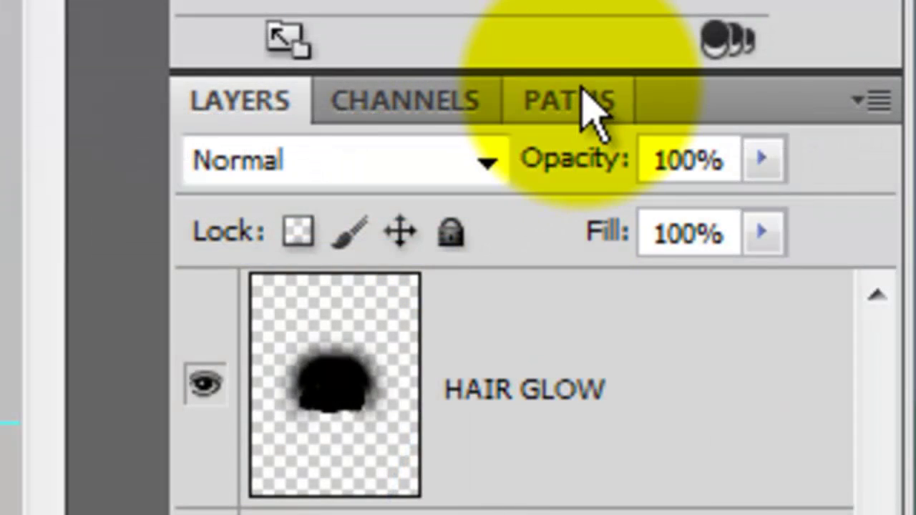
# Step: Load the V work path as a selection, mask Layer 12 with it, and target its pixels
pyautogui.click(580, 102)
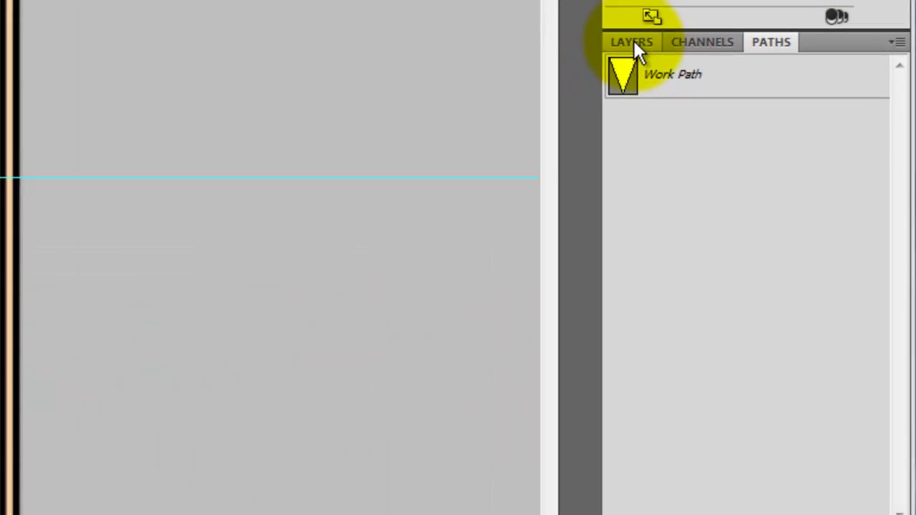
pyautogui.click(240, 101)
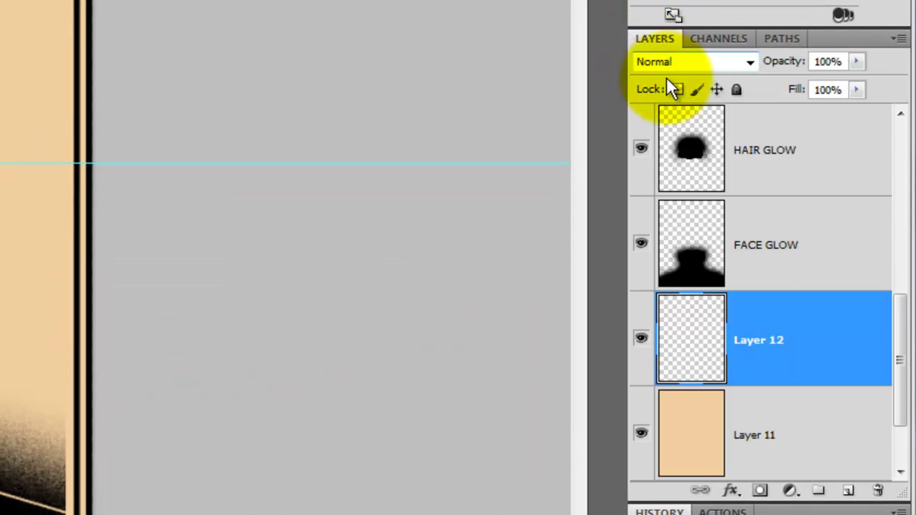
pyautogui.click(760, 491)
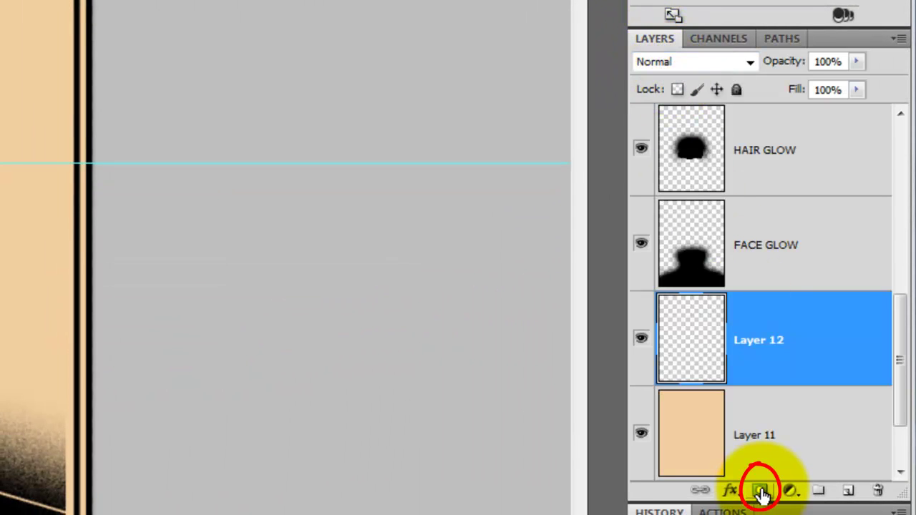
pyautogui.click(760, 492)
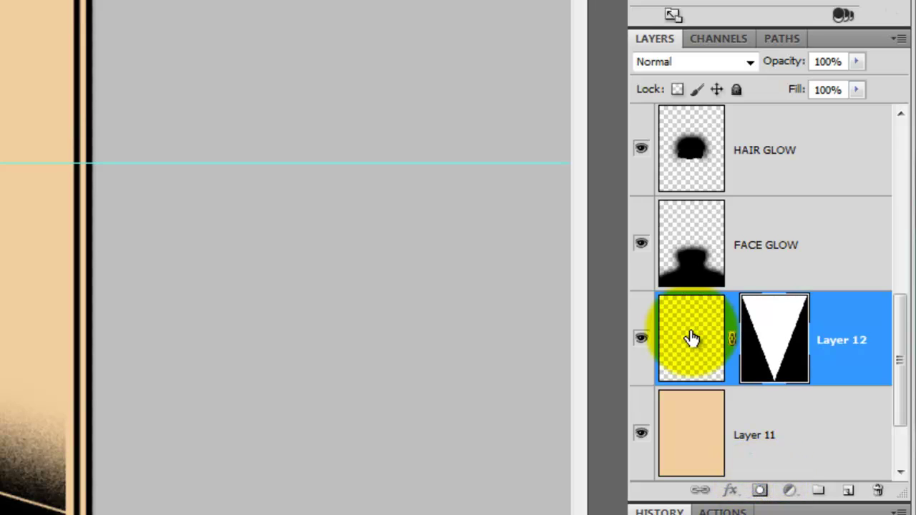
pyautogui.click(693, 337)
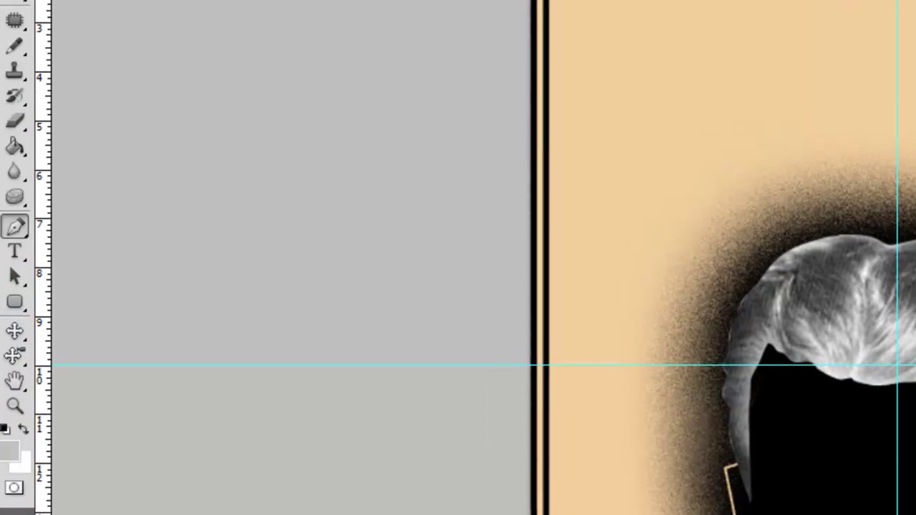
# Step: Select the Gradient Tool and sample the poster's beige as the foreground colour
pyautogui.click(24, 148)
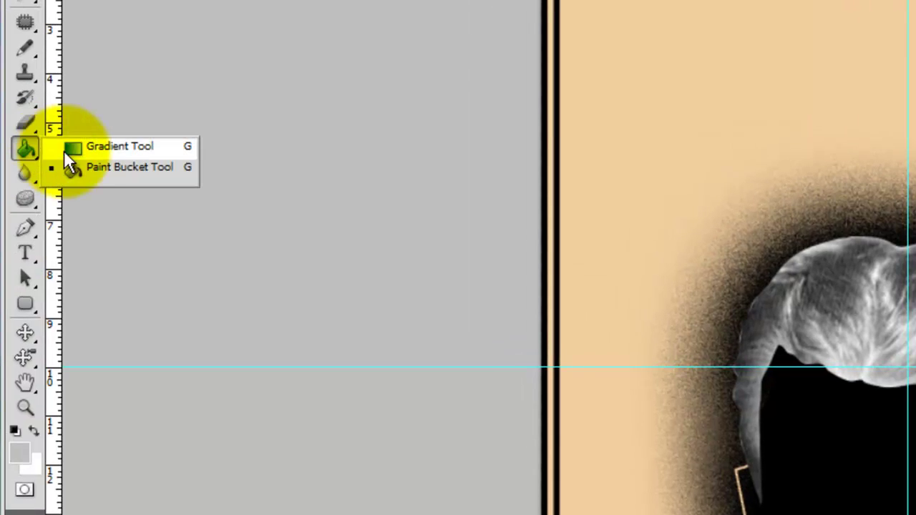
pyautogui.click(108, 148)
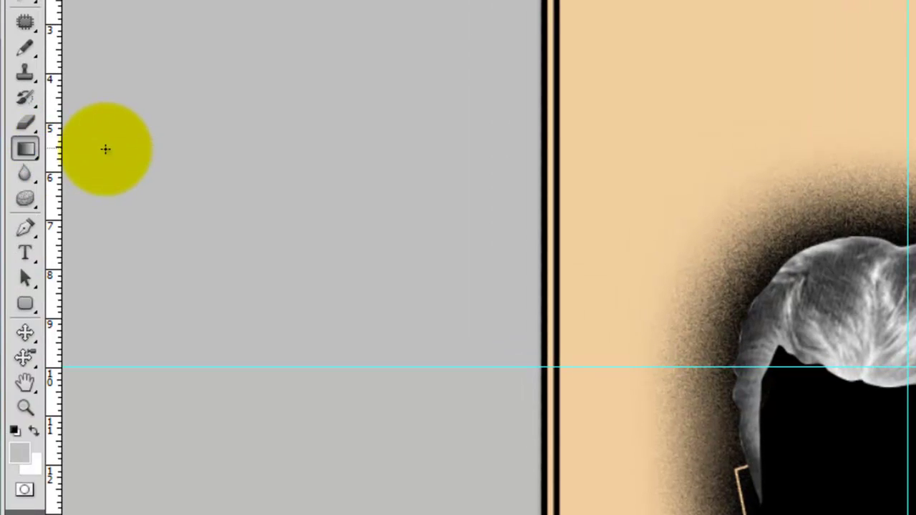
pyautogui.click(24, 444)
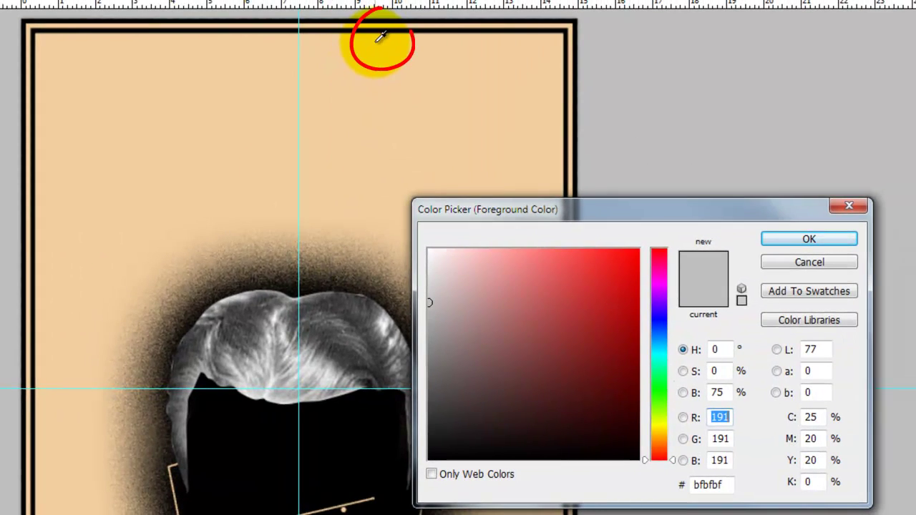
pyautogui.click(380, 37)
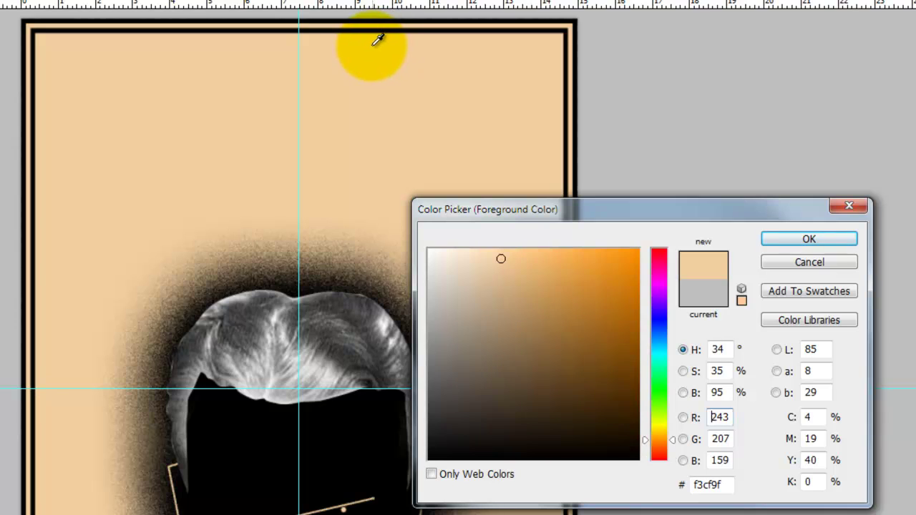
pyautogui.click(784, 242)
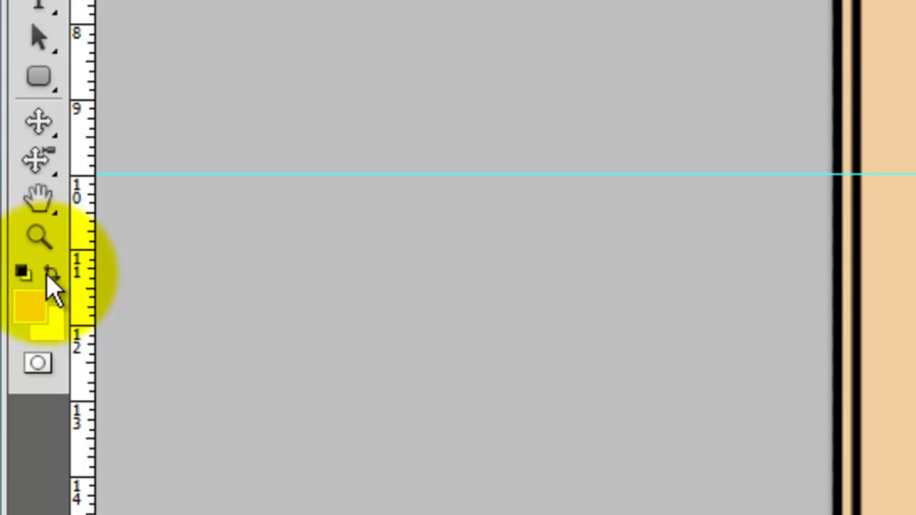
# Step: Swap colours so beige is the background, then sample black as the foreground
pyautogui.click(47, 274)
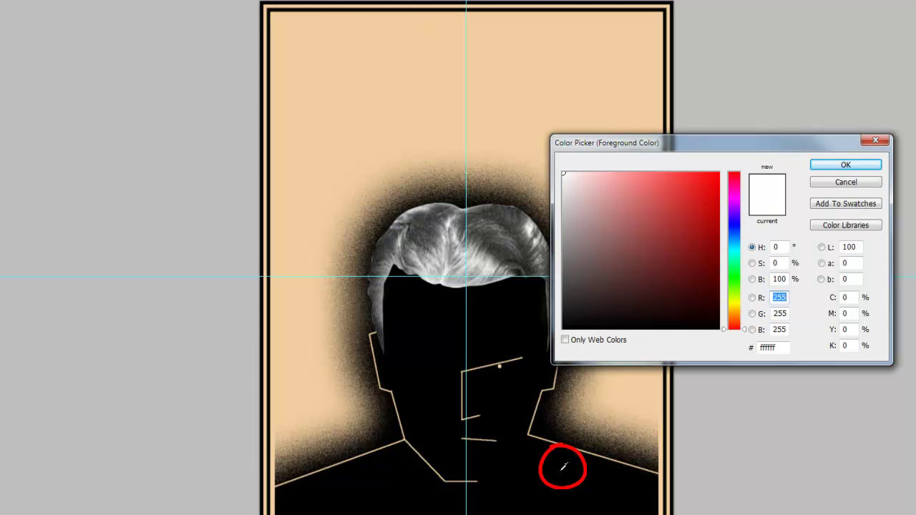
pyautogui.click(564, 467)
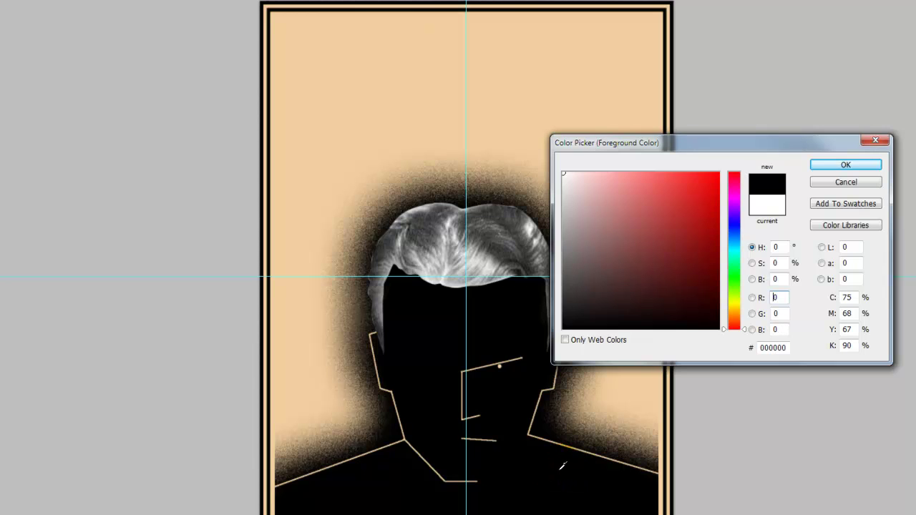
pyautogui.click(831, 163)
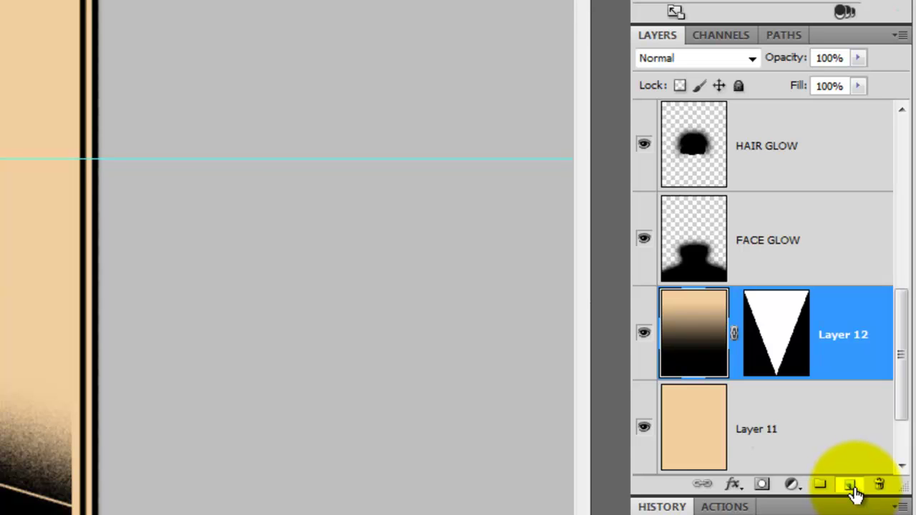
# Step: Add Layer 13 and a horizontal guide, then draw a closed V path from bottom centre past both top corners
pyautogui.click(852, 487)
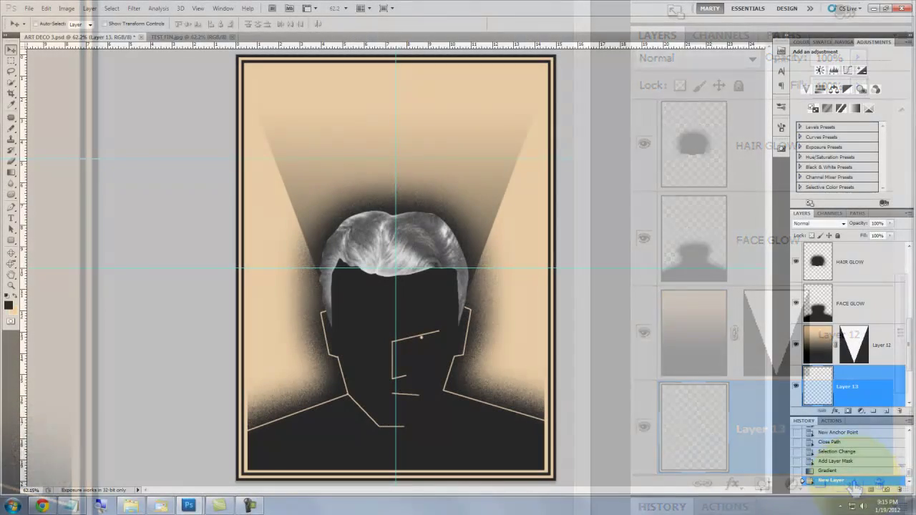
pyautogui.moveTo(398, 46); pyautogui.dragTo(396, 167)
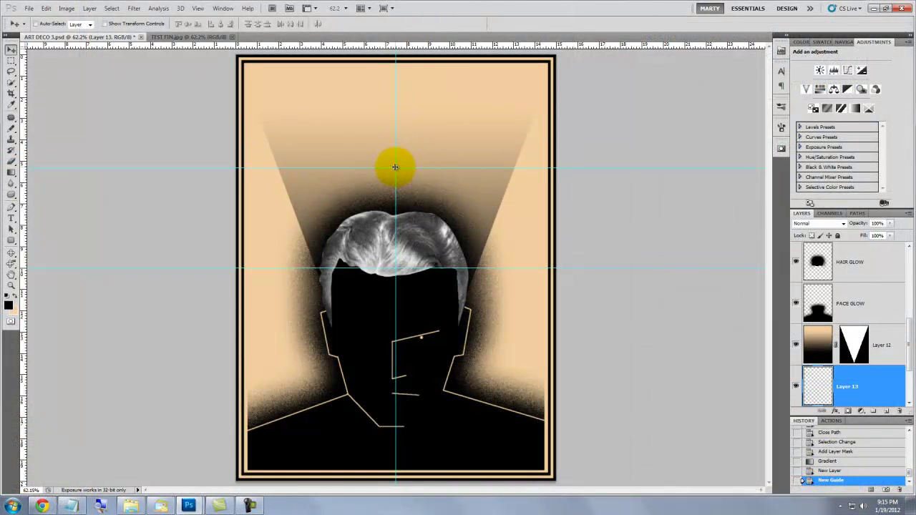
pyautogui.press('p')
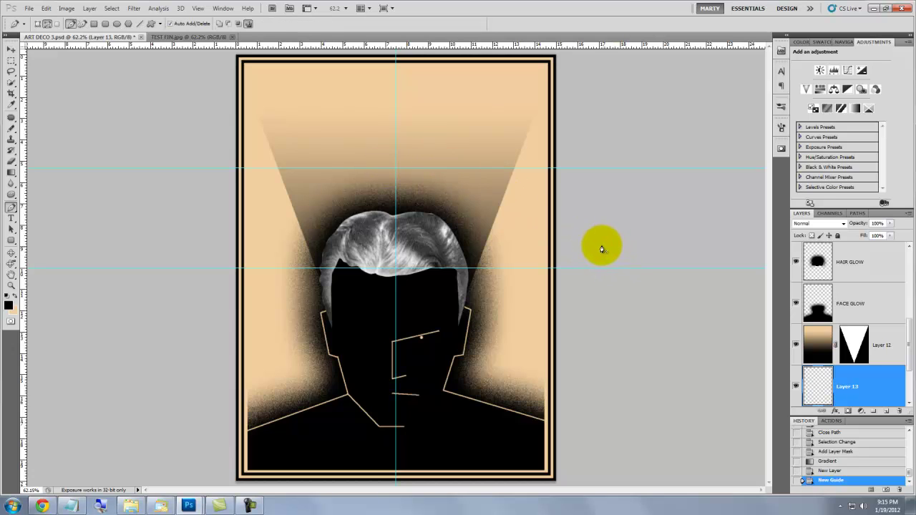
pyautogui.click(557, 168)
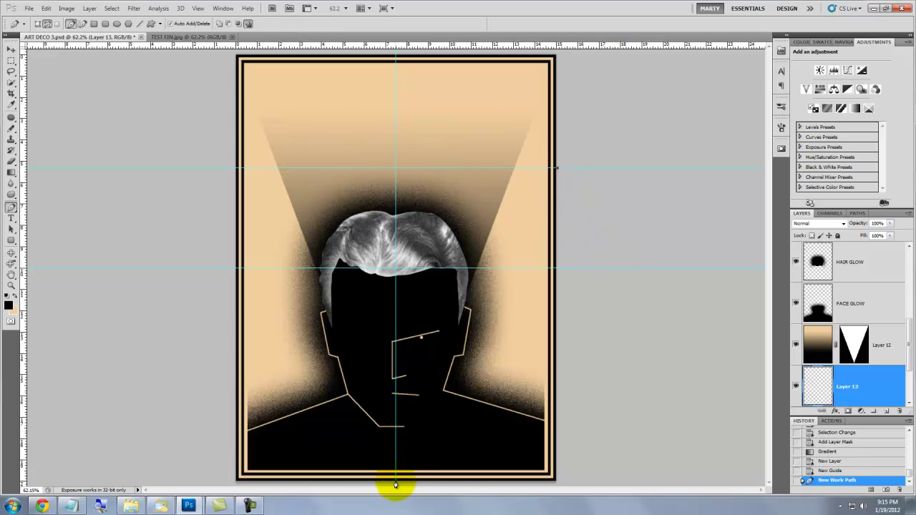
pyautogui.click(395, 476)
pyautogui.click(236, 171)
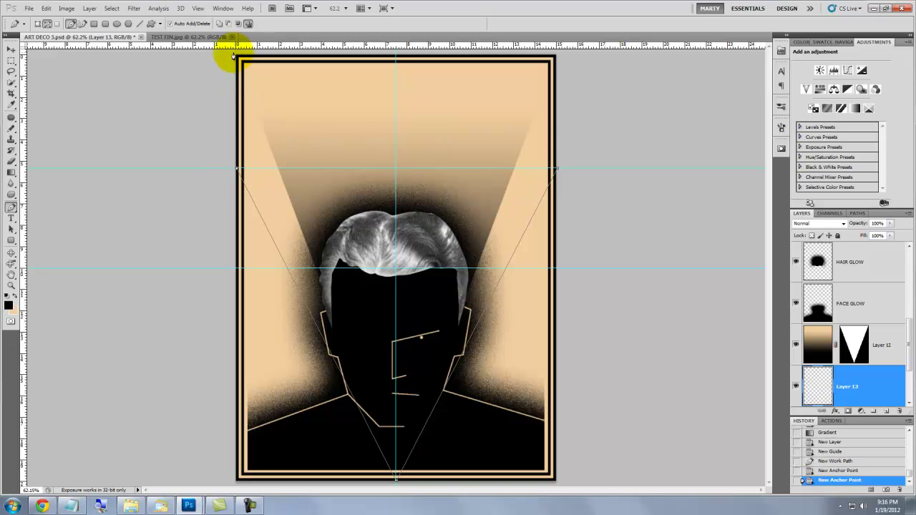
pyautogui.click(238, 52)
pyautogui.click(570, 51)
pyautogui.click(557, 169)
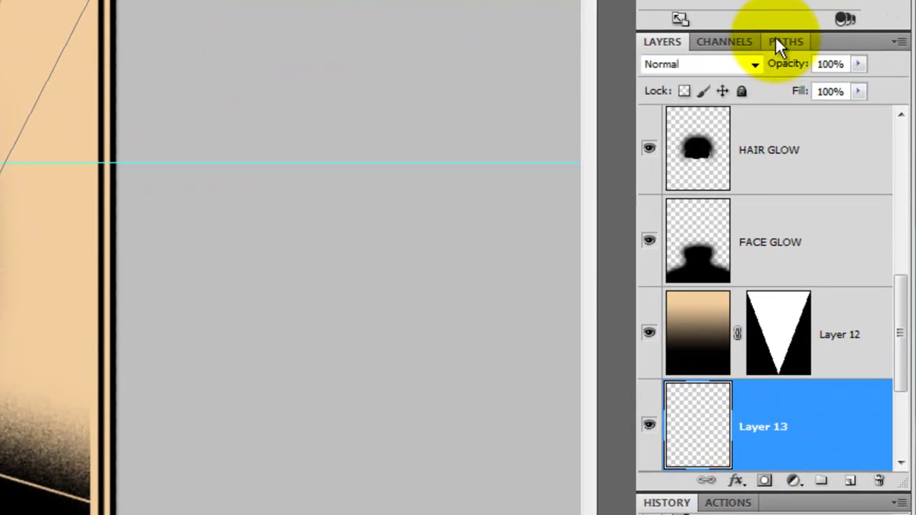
# Step: Load the Work Path as a selection, mask Layer 13 with it, and target the layer's pixels
pyautogui.click(785, 42)
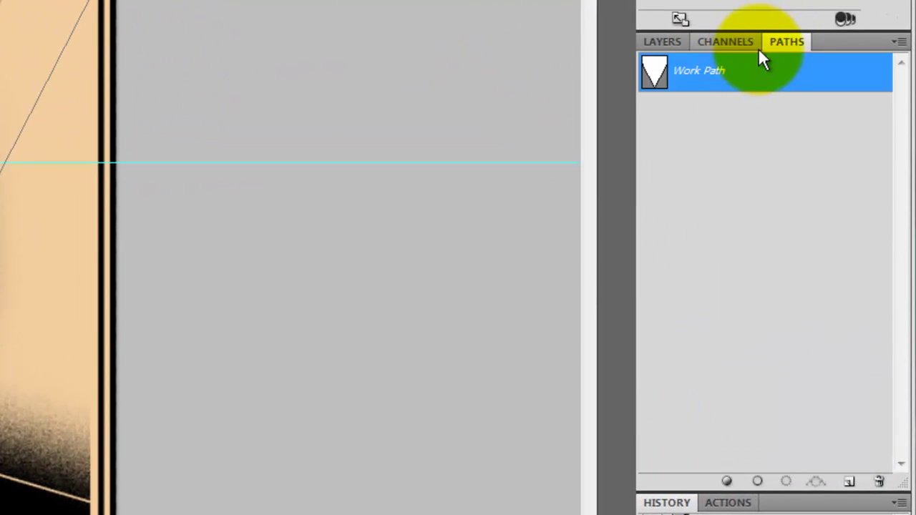
pyautogui.keyDown('ctrl'); pyautogui.click(655, 71); pyautogui.keyUp('ctrl')
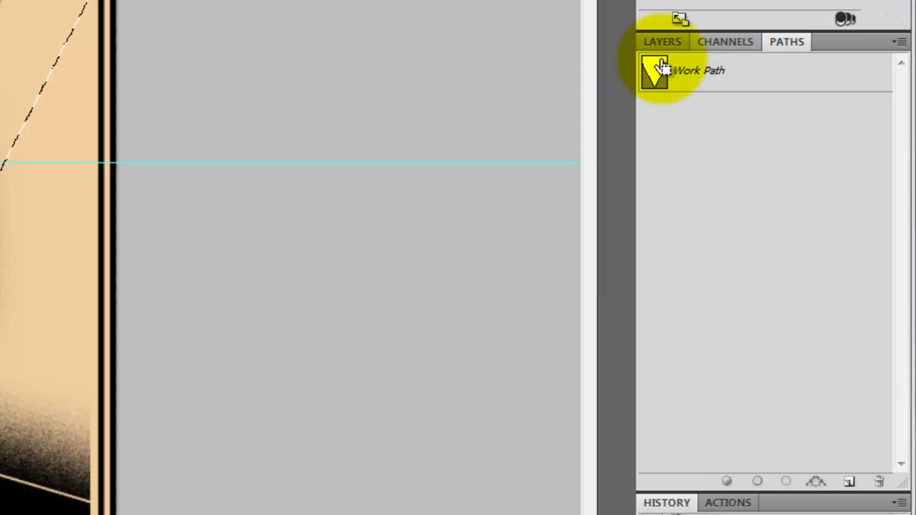
pyautogui.click(662, 42)
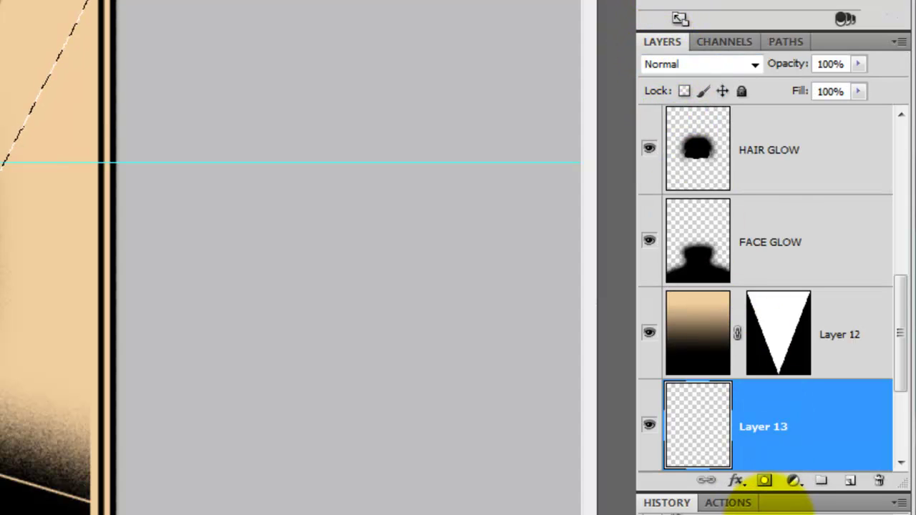
pyautogui.click(764, 481)
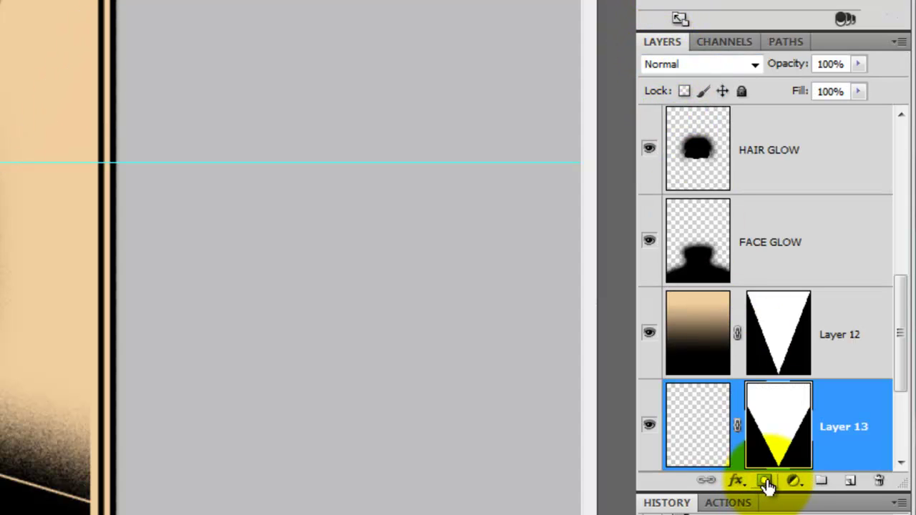
pyautogui.click(716, 436)
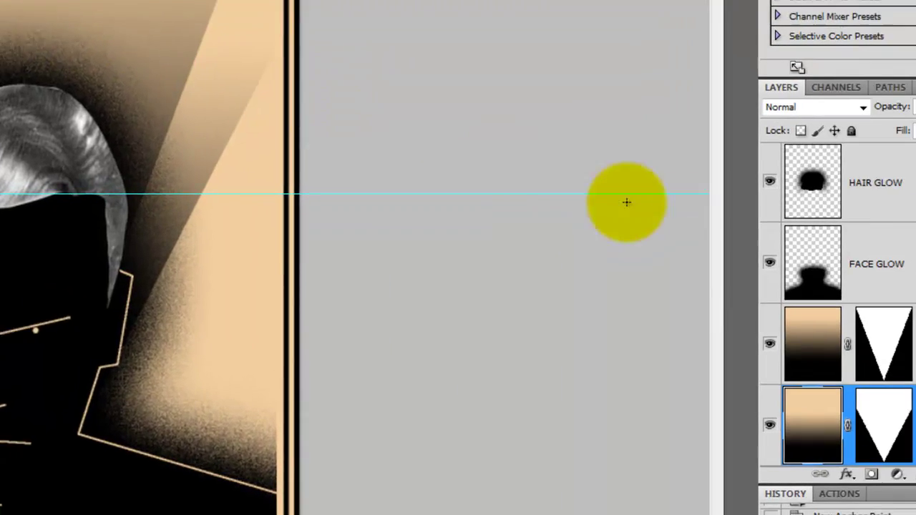
# Step: Drop Layer 13 to 70% opacity and create a new Layer 14 for the third beam
pyautogui.write('70')
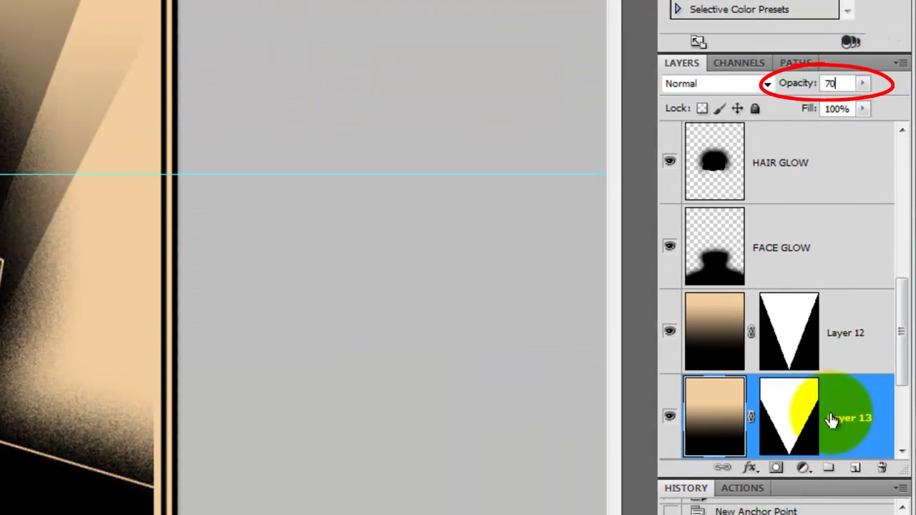
pyautogui.moveTo(899, 374); pyautogui.dragTo(883, 422)
pyautogui.scroll(1, 874, 421)
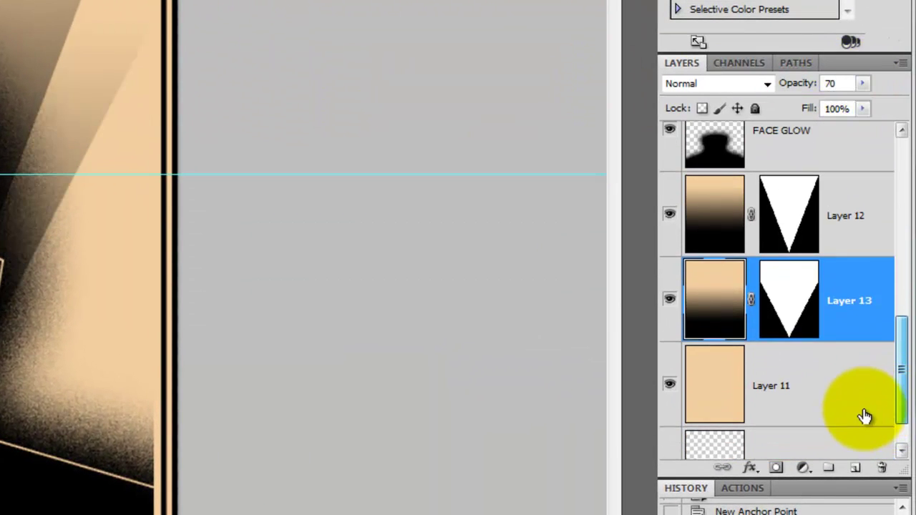
pyautogui.click(857, 468)
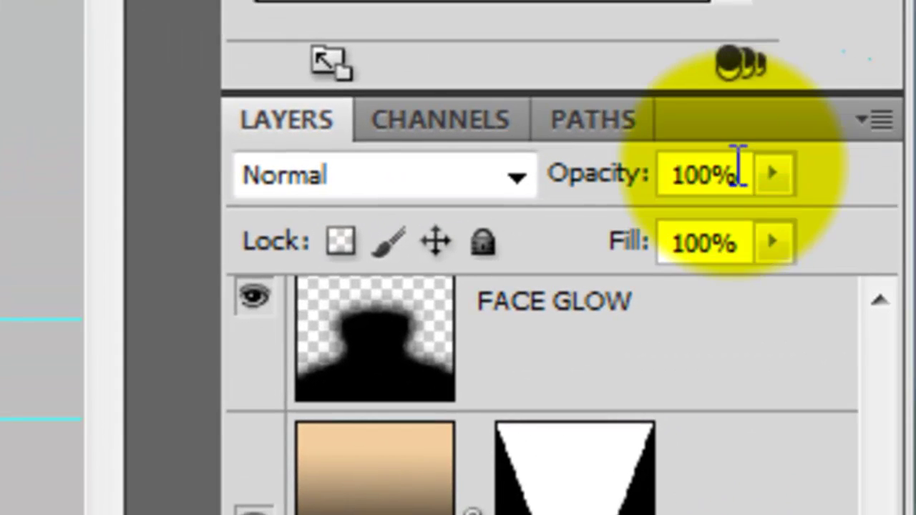
pyautogui.click(737, 170)
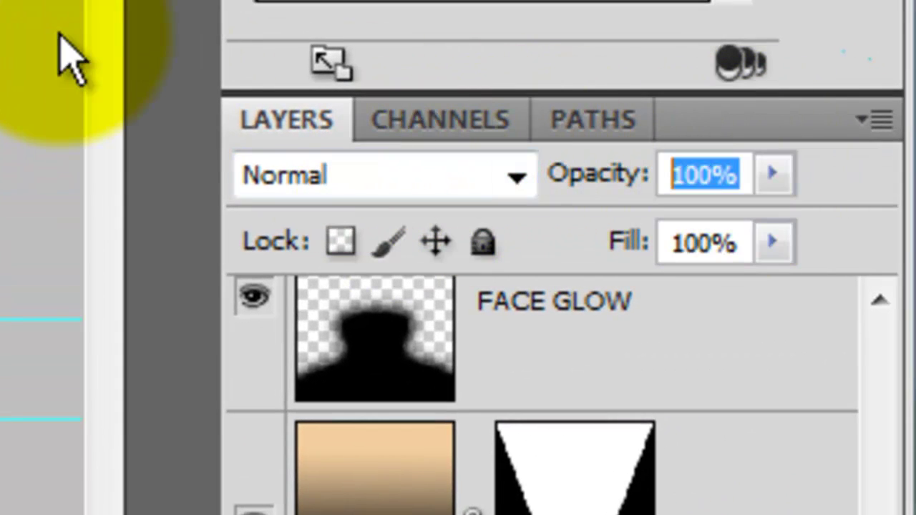
# Step: Set Layer 14 to 30% opacity and bring the art deco reference image forward
pyautogui.write('30')
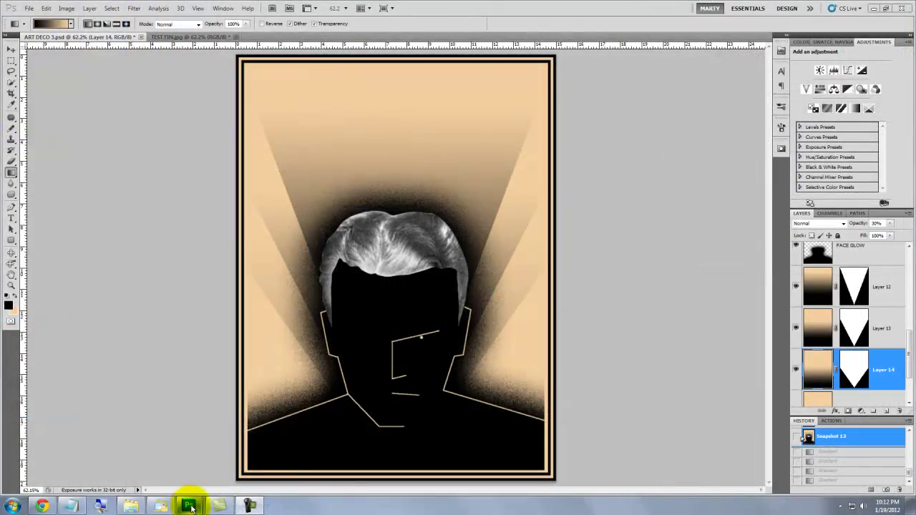
pyautogui.moveTo(188, 506)
pyautogui.click(242, 456)
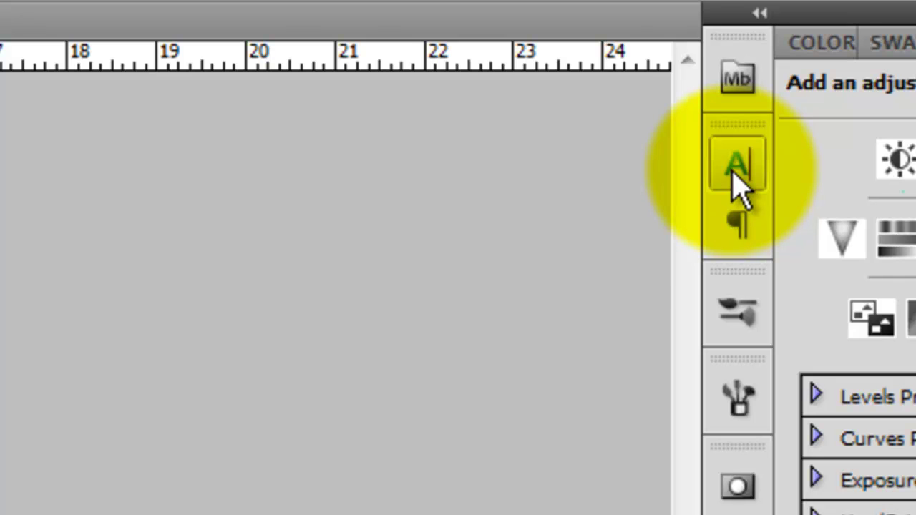
# Step: Centre-align the paragraph and choose the Fiesta font in the Character panel
pyautogui.click(737, 187)
pyautogui.click(511, 163)
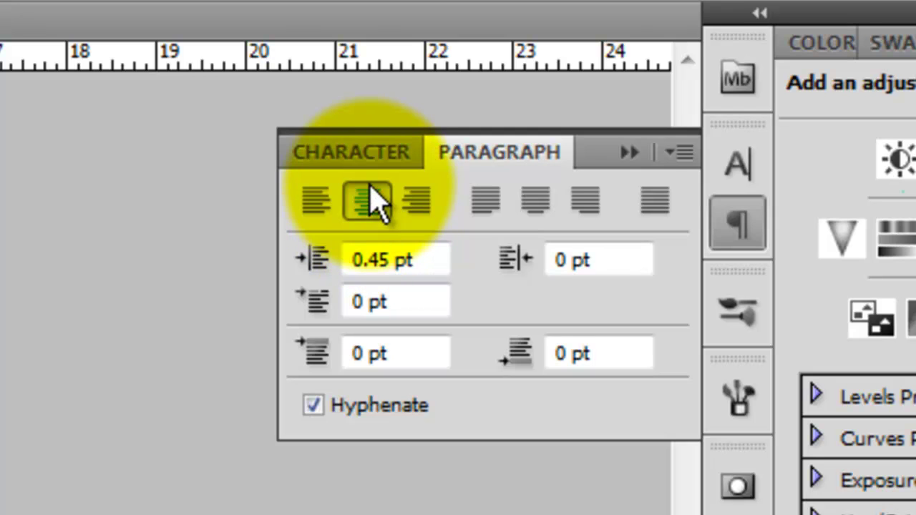
pyautogui.click(376, 151)
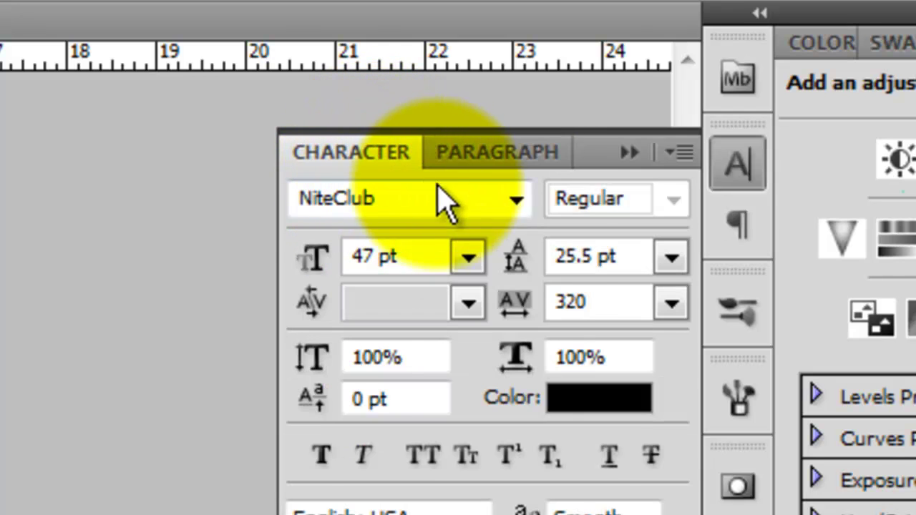
pyautogui.click(516, 203)
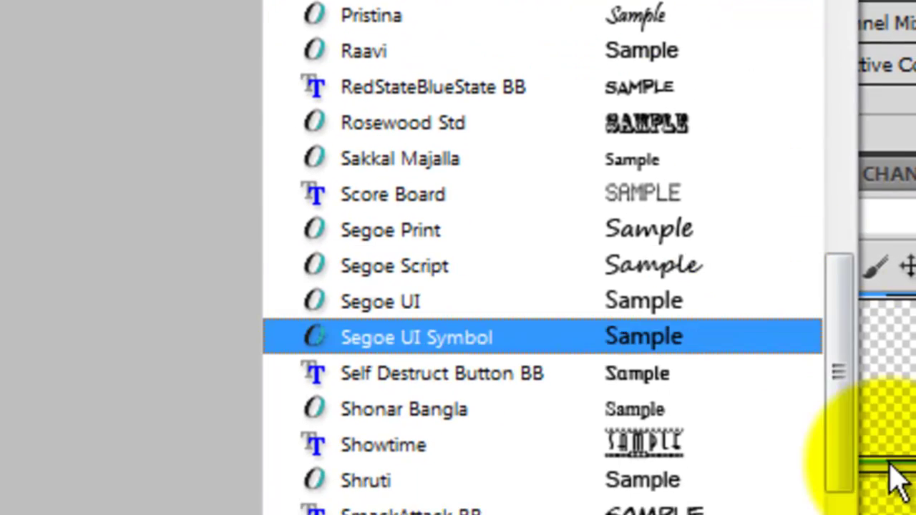
pyautogui.moveTo(836, 372); pyautogui.dragTo(824, 3)
pyautogui.scroll(5, 823, 4)
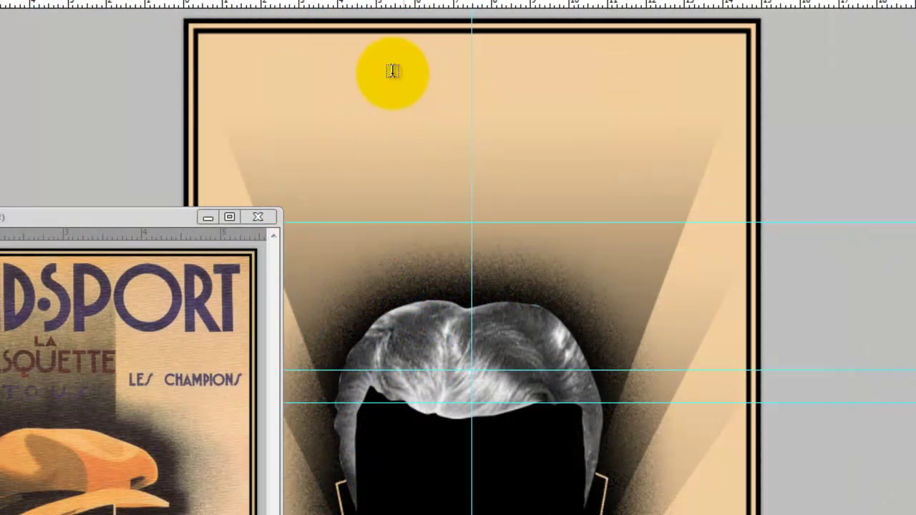
# Step: Type JAMES CAGNEY at the top of the poster and enlarge it from 47 pt to 111 pt and beyond
pyautogui.click(473, 100)
pyautogui.write('JAMES')
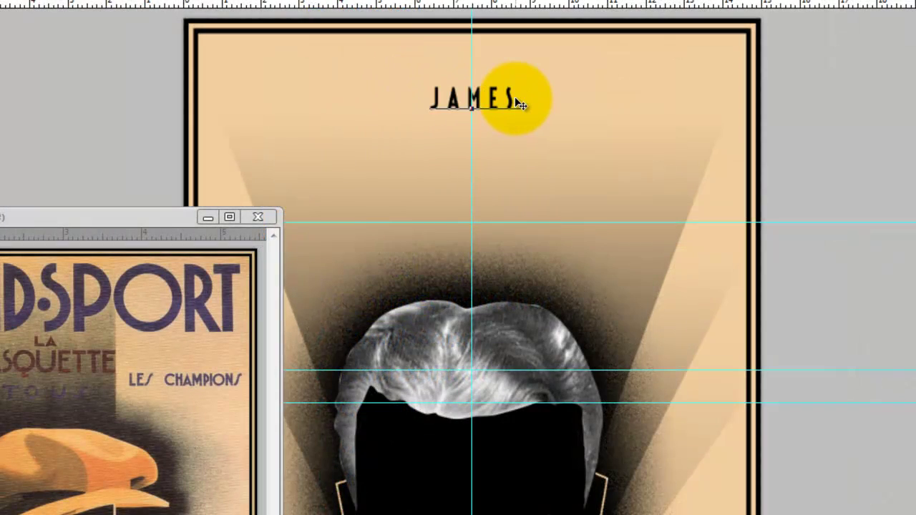
pyautogui.write(' CAGNEY')
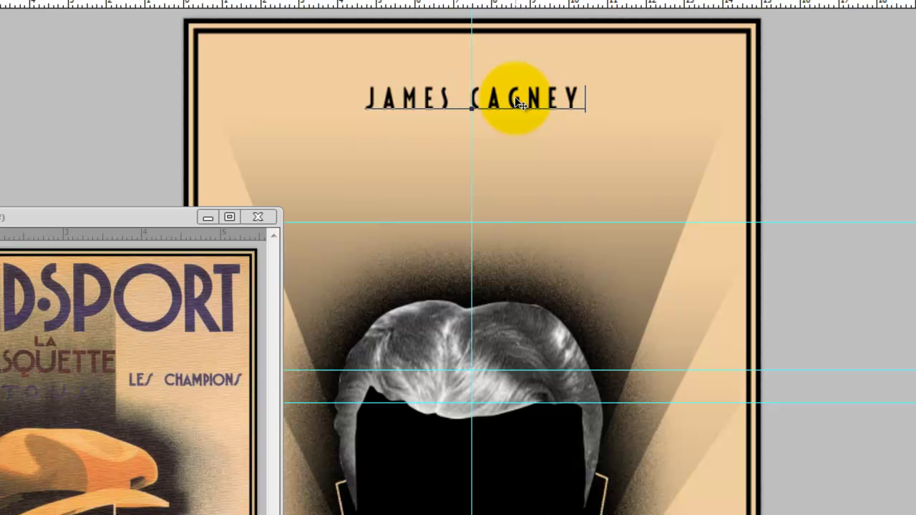
pyautogui.hotkey('ctrl', 'a')
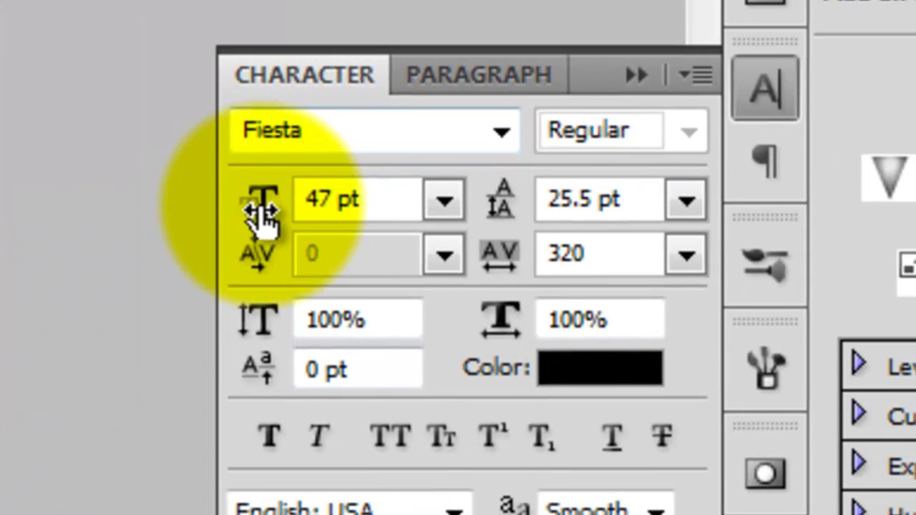
pyautogui.moveTo(423, 179); pyautogui.dragTo(554, 202)
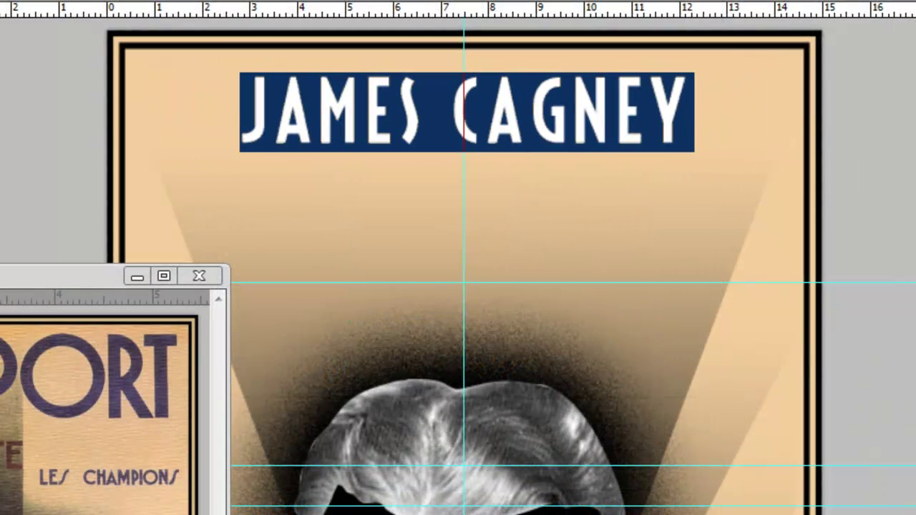
pyautogui.hotkey('ctrl', 'shift', '.')
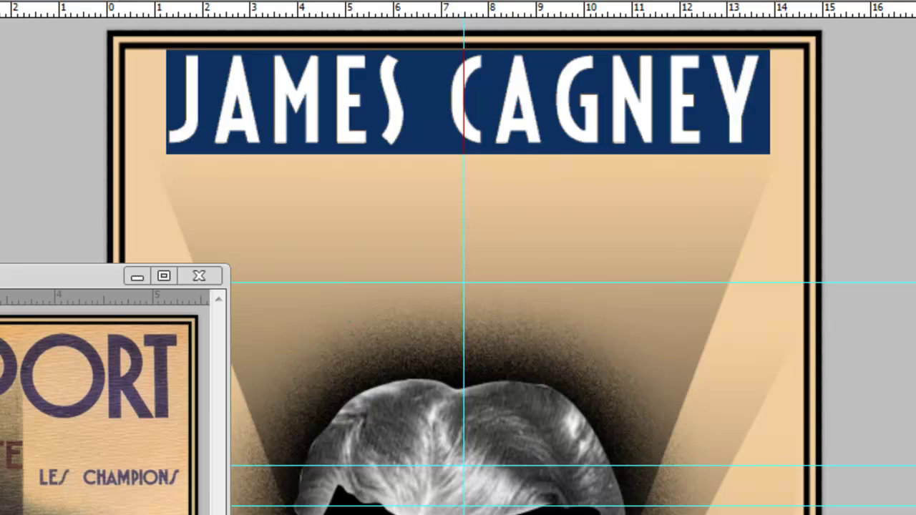
pyautogui.click(403, 78)
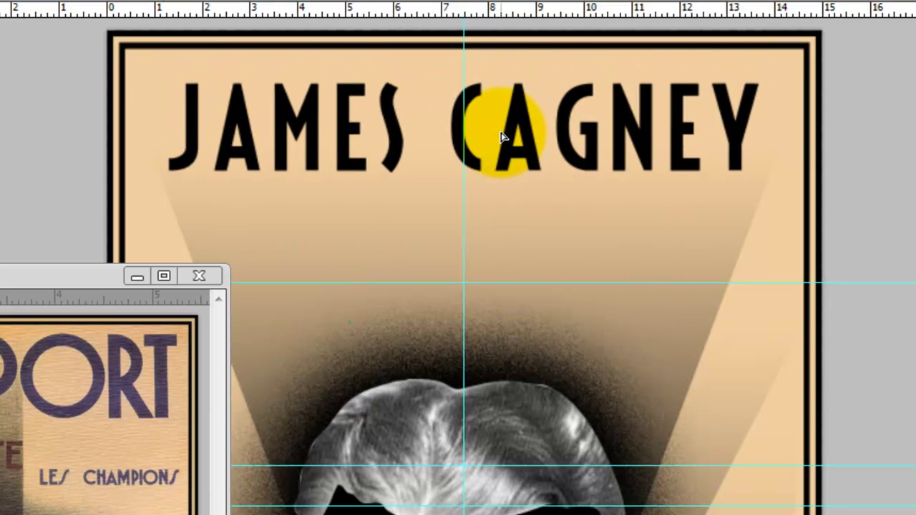
# Step: Colour the title dark purple (#403346), sampled from the reference poster's PORT lettering
pyautogui.click(850, 179)
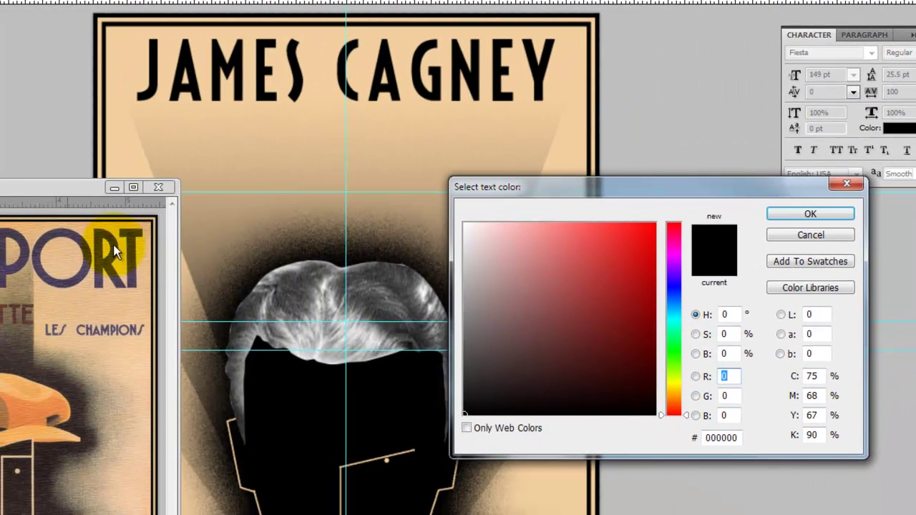
pyautogui.moveTo(76, 219); pyautogui.dragTo(96, 252)
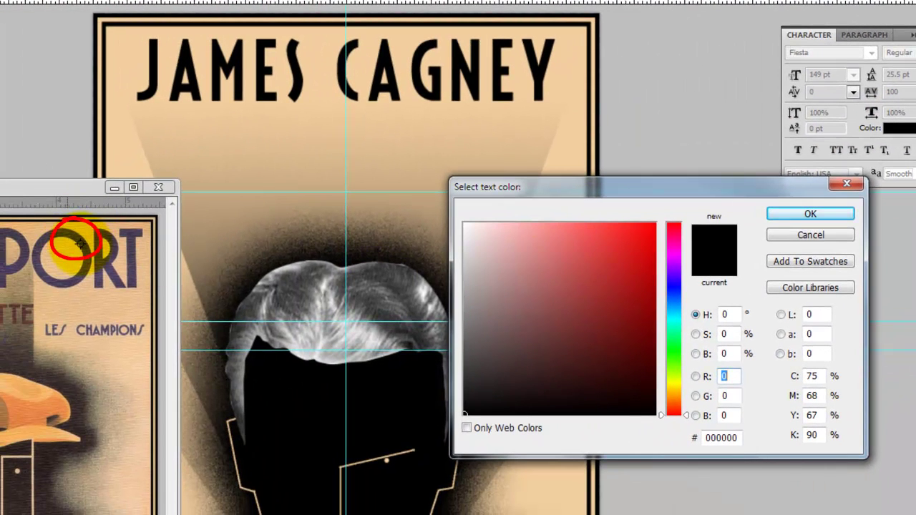
pyautogui.click(80, 244)
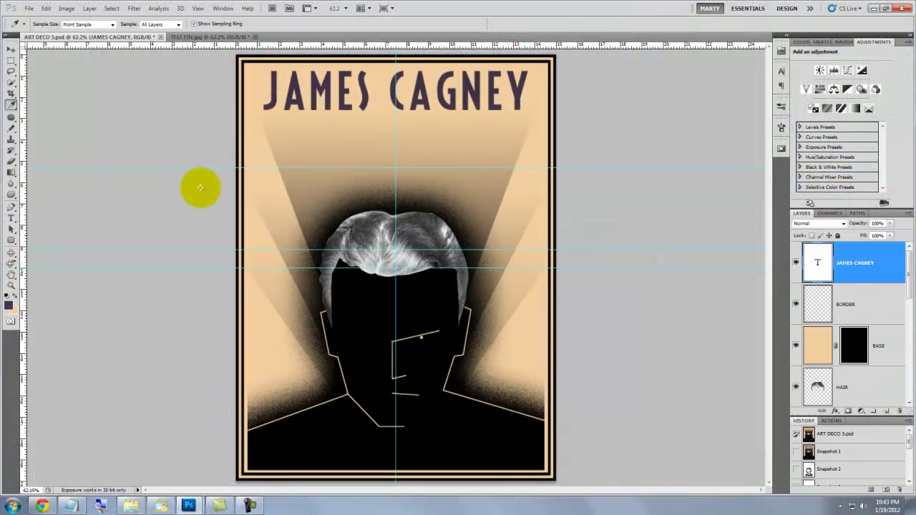
# Step: Set the JAMES CAGNEY text in the NiteClub typeface from the Character panel's font list
pyautogui.press('t')
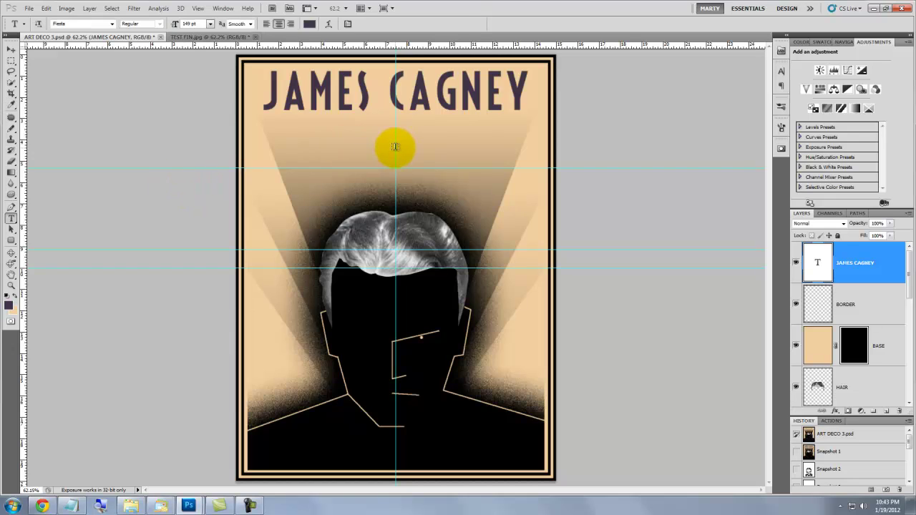
pyautogui.click(396, 147)
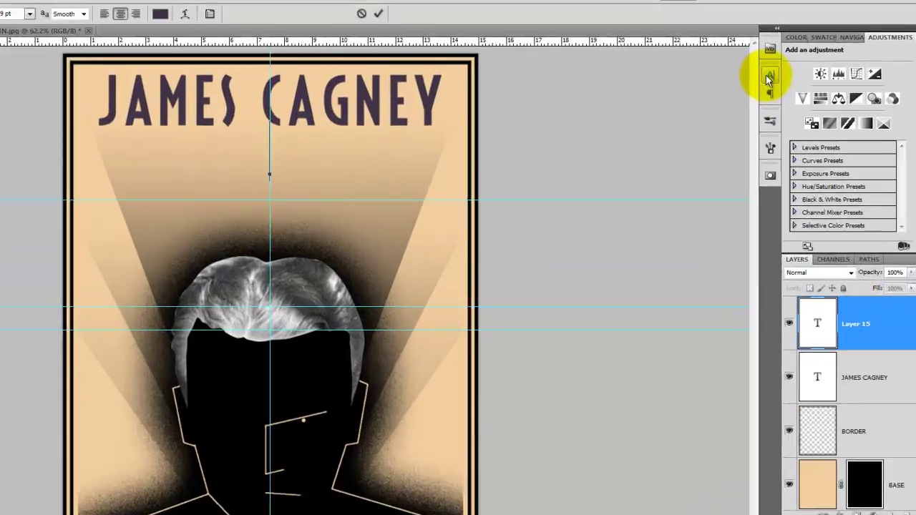
pyautogui.click(782, 70)
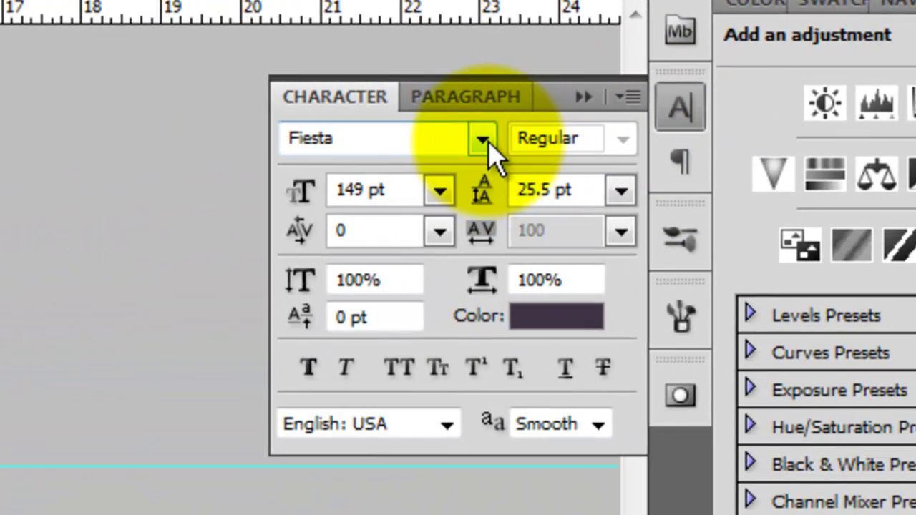
pyautogui.click(483, 140)
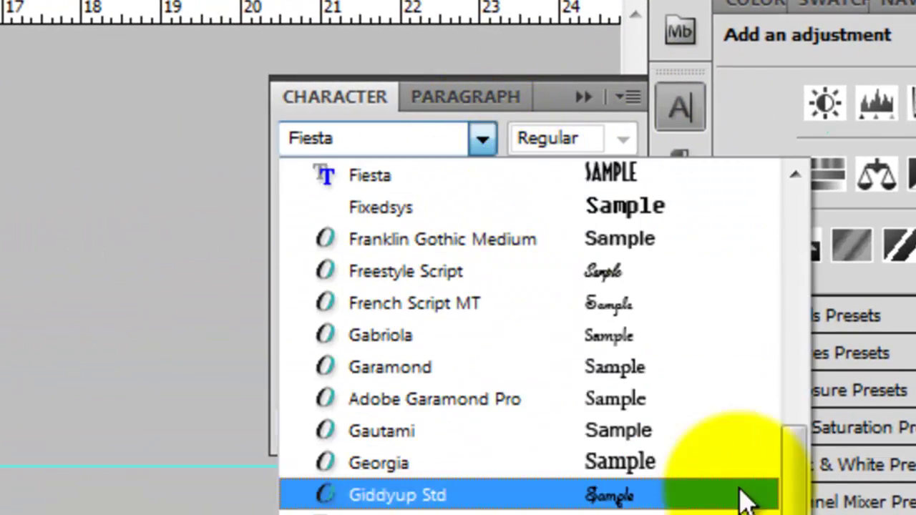
pyautogui.scroll(-10, 501, 430)
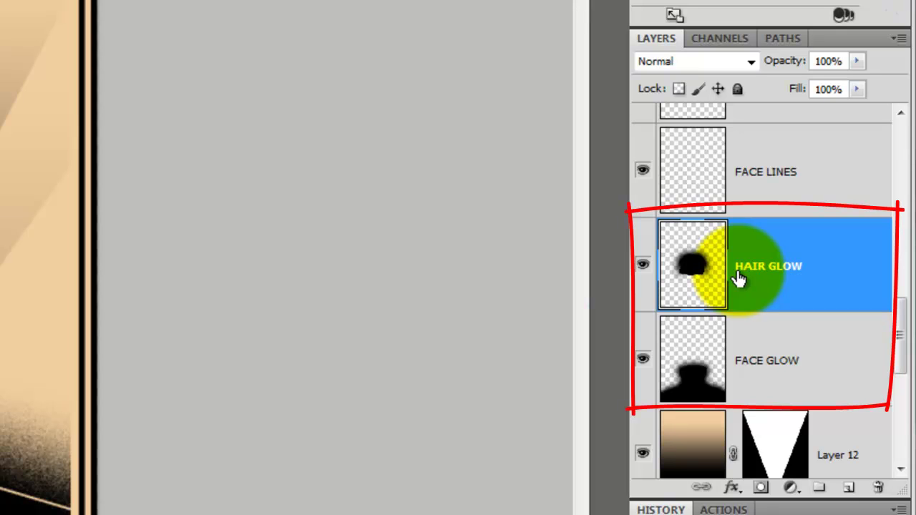
# Step: Merge HAIR GLOW down into FACE GLOW and scale the combined glow up around its centre
pyautogui.hotkey('ctrl', 'e')
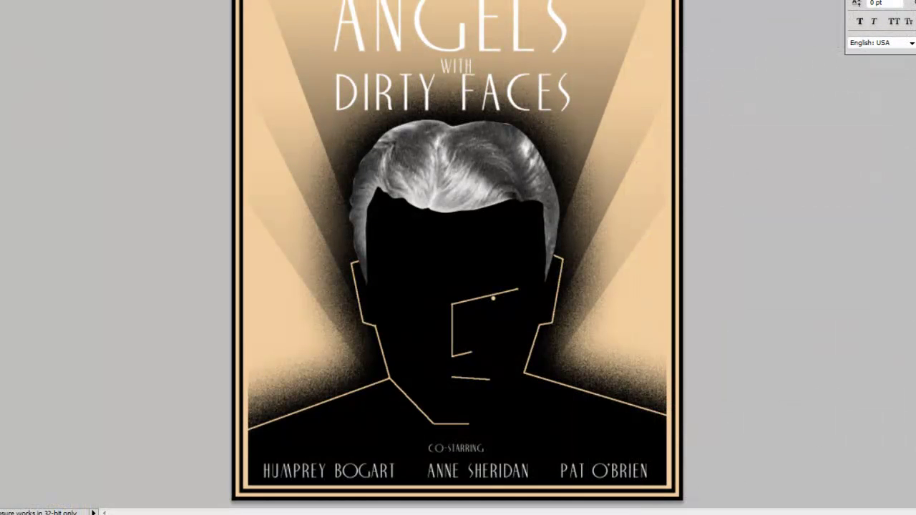
pyautogui.hotkey('ctrl', 't')
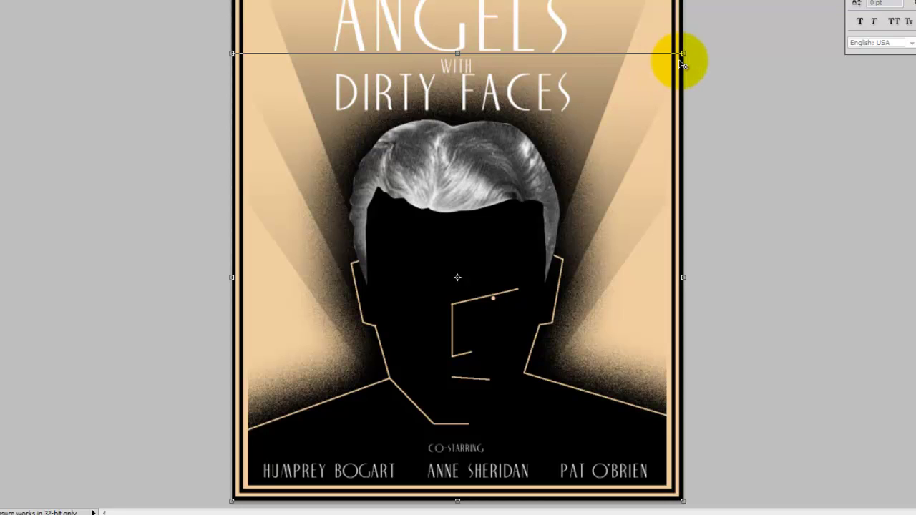
pyautogui.moveTo(684, 53); pyautogui.dragTo(705, 32)
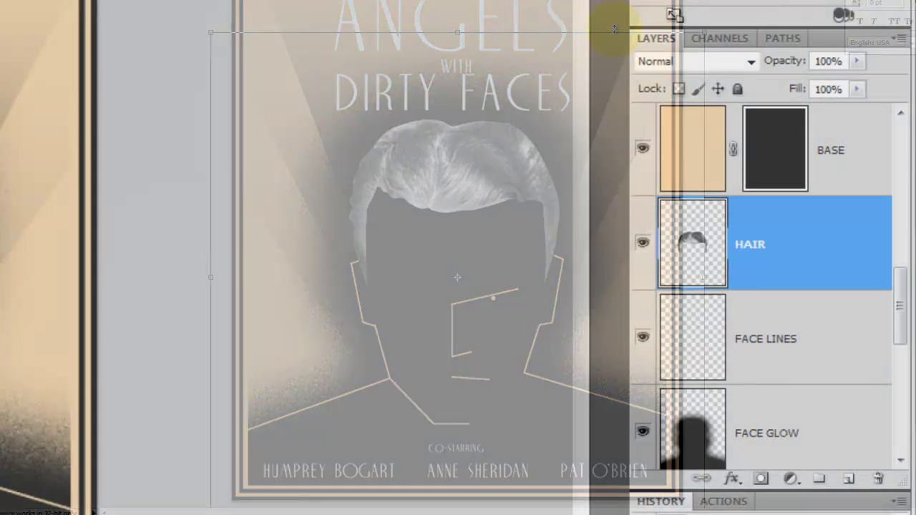
# Step: Select the HAIR layer and bring up the Filter menu's Sharpen options
pyautogui.click(759, 264)
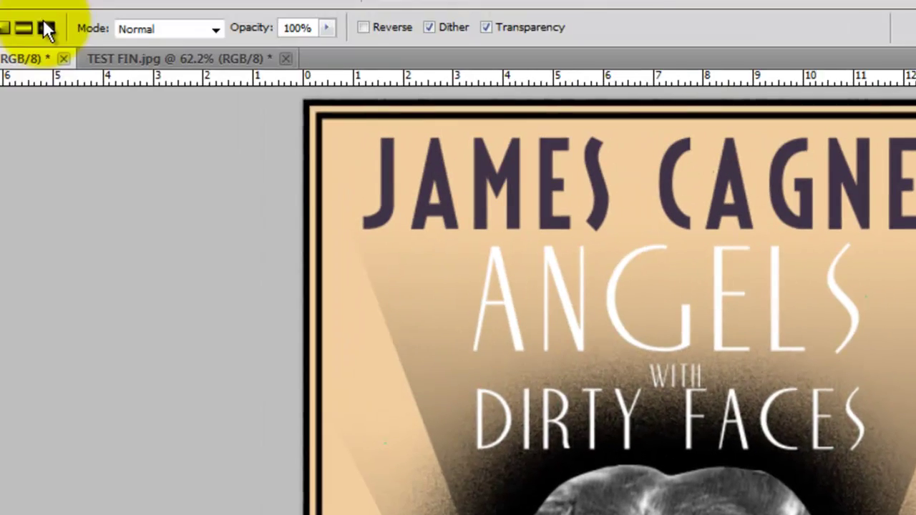
pyautogui.click(128, 18)
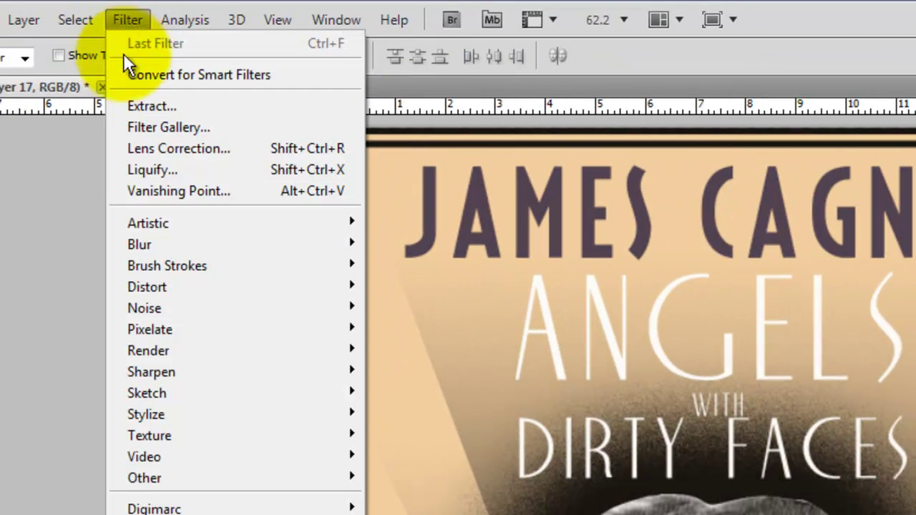
pyautogui.moveTo(197, 374)
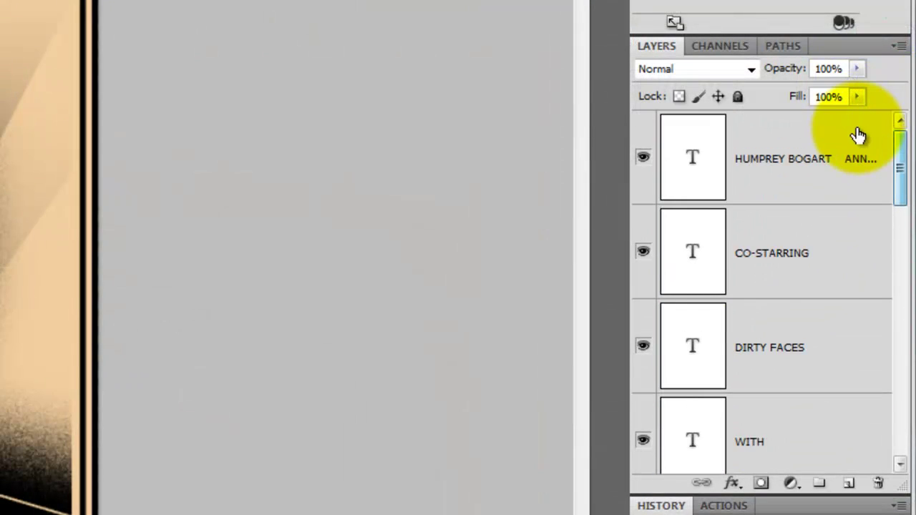
# Step: Add a new top layer filled with the poster's sampled beige at 10% opacity
pyautogui.click(872, 152)
pyautogui.click(851, 484)
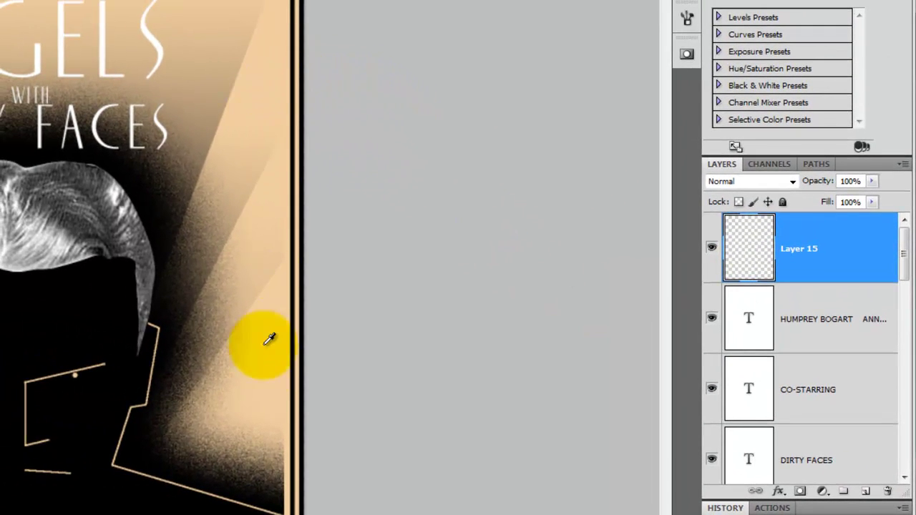
pyautogui.click(290, 286)
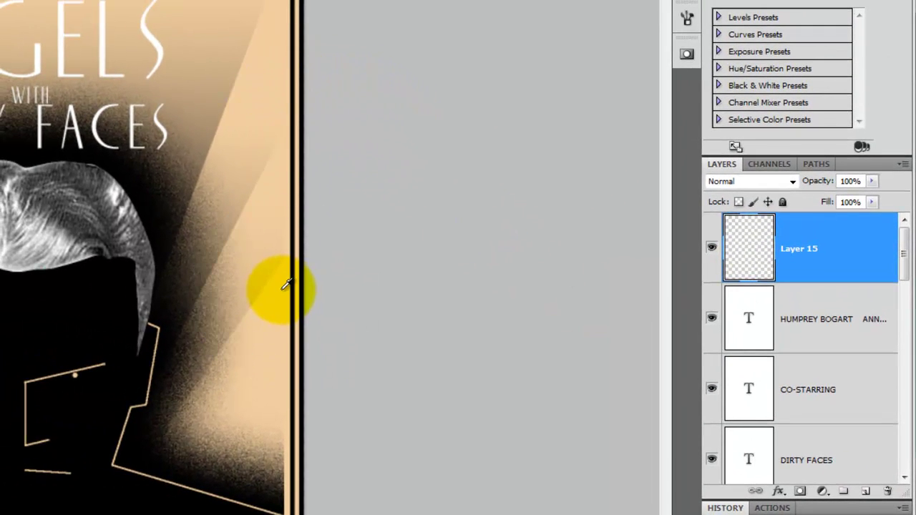
pyautogui.click(174, 187)
pyautogui.hotkey('alt', 'Delete')
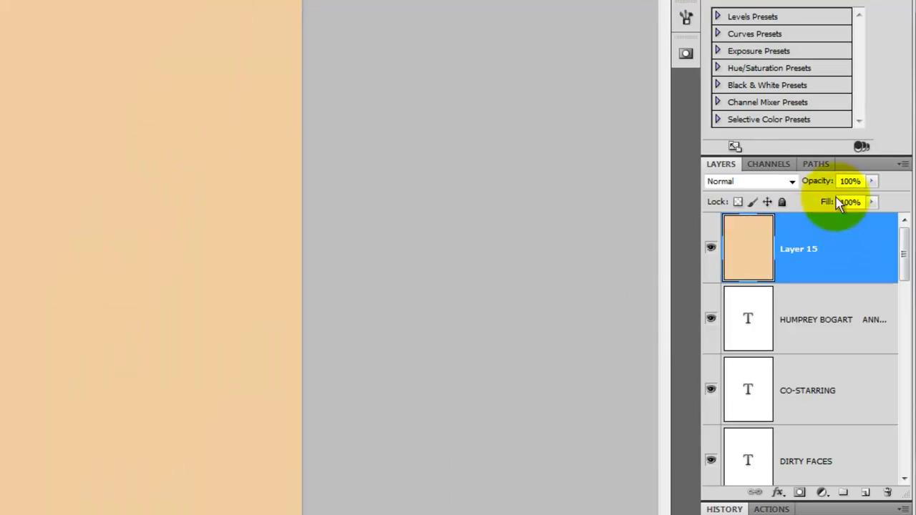
pyautogui.click(861, 180)
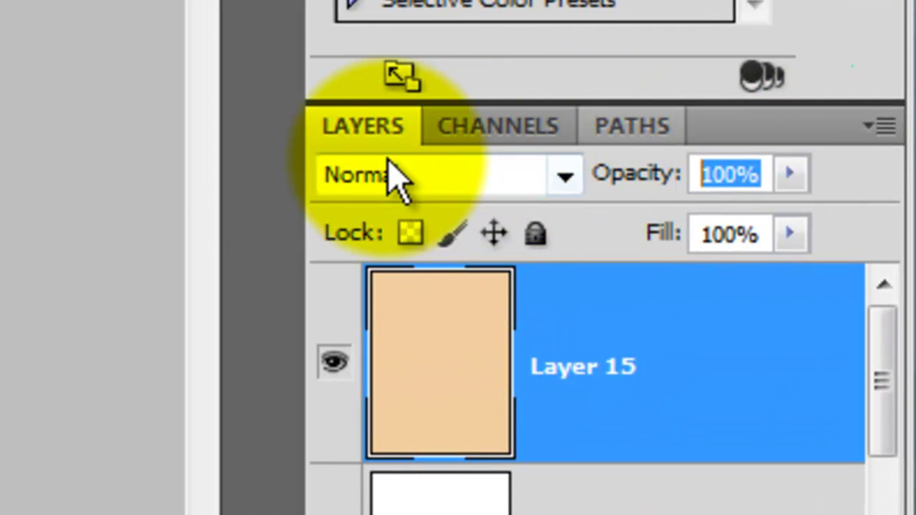
pyautogui.write('10')
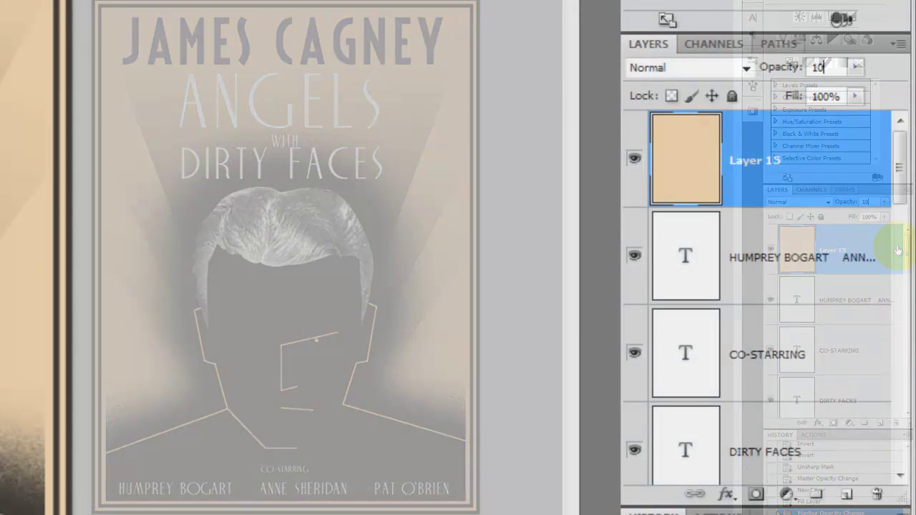
# Step: Stamp all visible layers into Layer 16 and apply Texturizer: Sandstone, 50% scaling, relief 7
pyautogui.hotkey('ctrl', 'shift', 'alt', 'e')
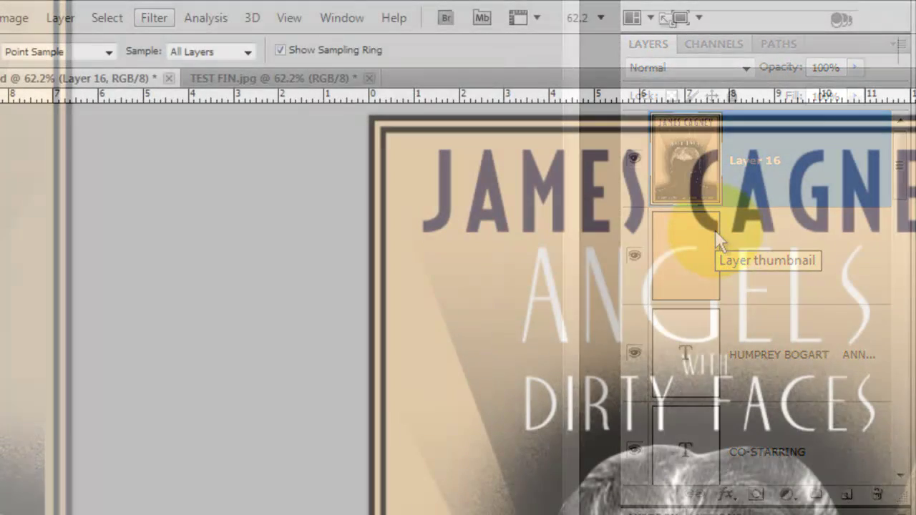
pyautogui.click(154, 18)
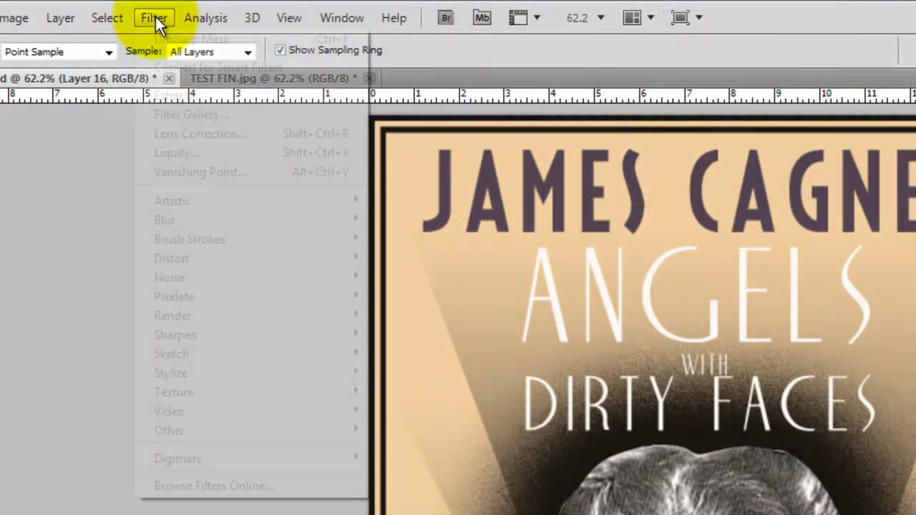
pyautogui.moveTo(259, 393)
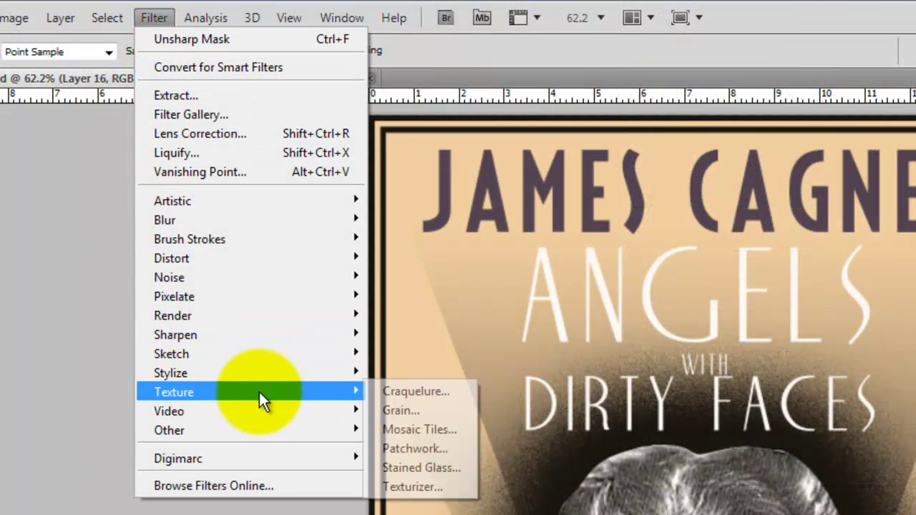
pyautogui.click(415, 482)
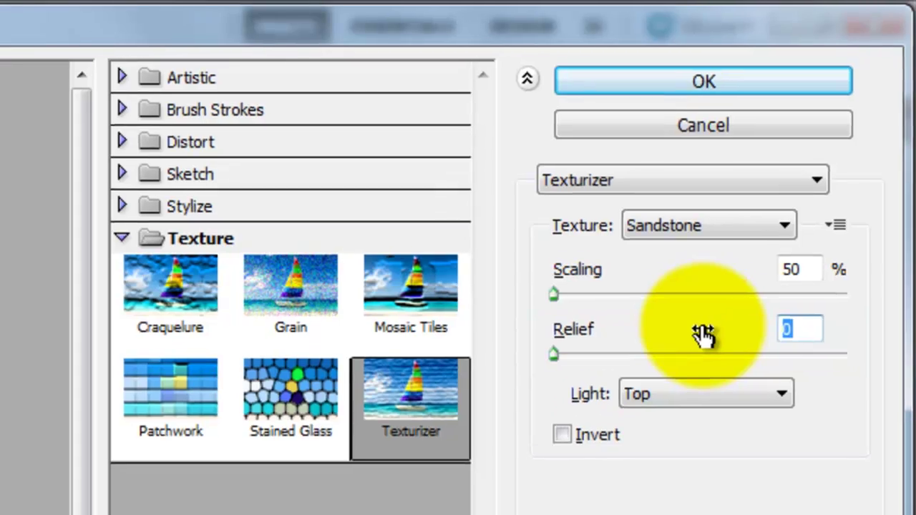
pyautogui.write('7')
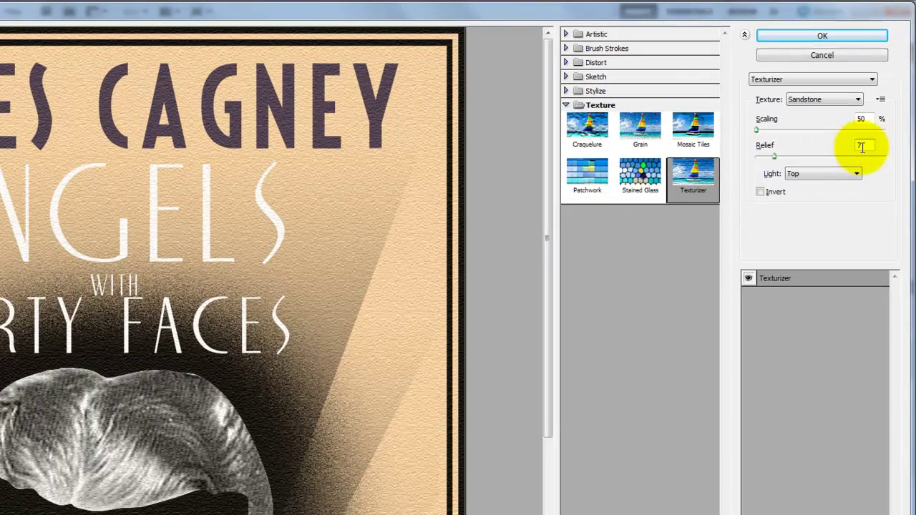